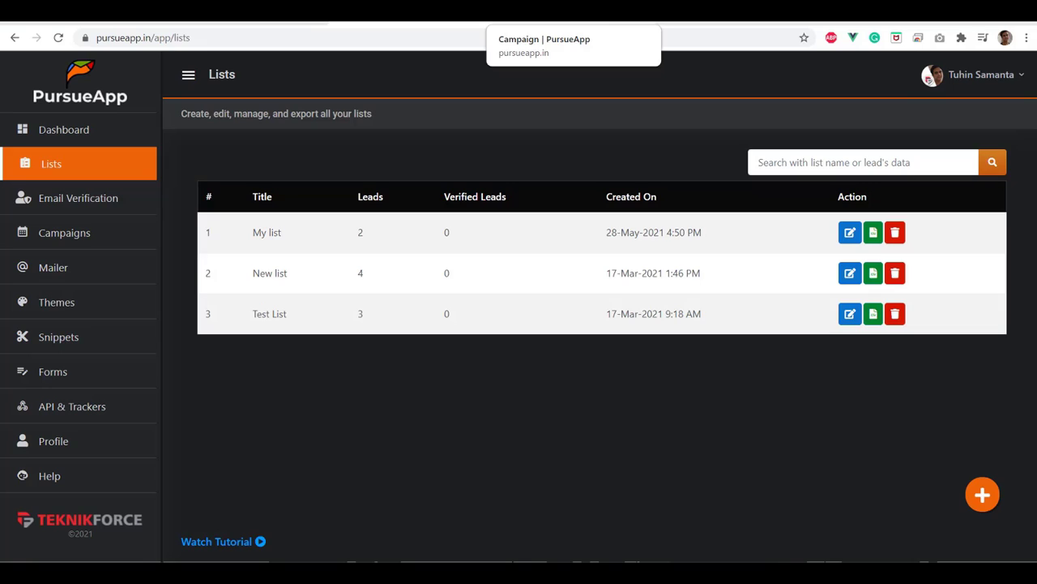
# Step: Open the configuration of the Test Camp campaign and check which lists are selected as its recipients
pyautogui.click(551, 11)
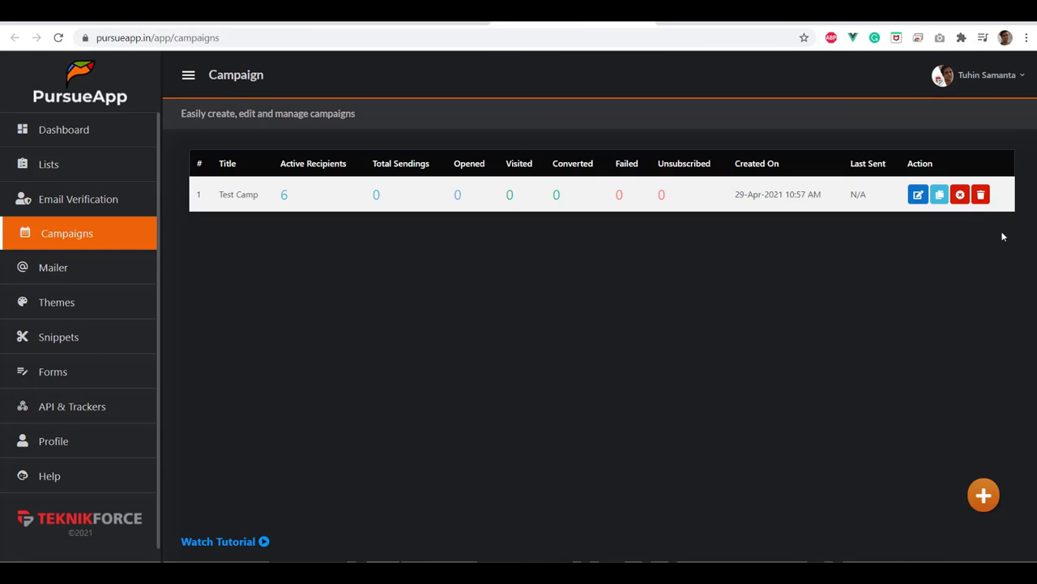
pyautogui.click(918, 194)
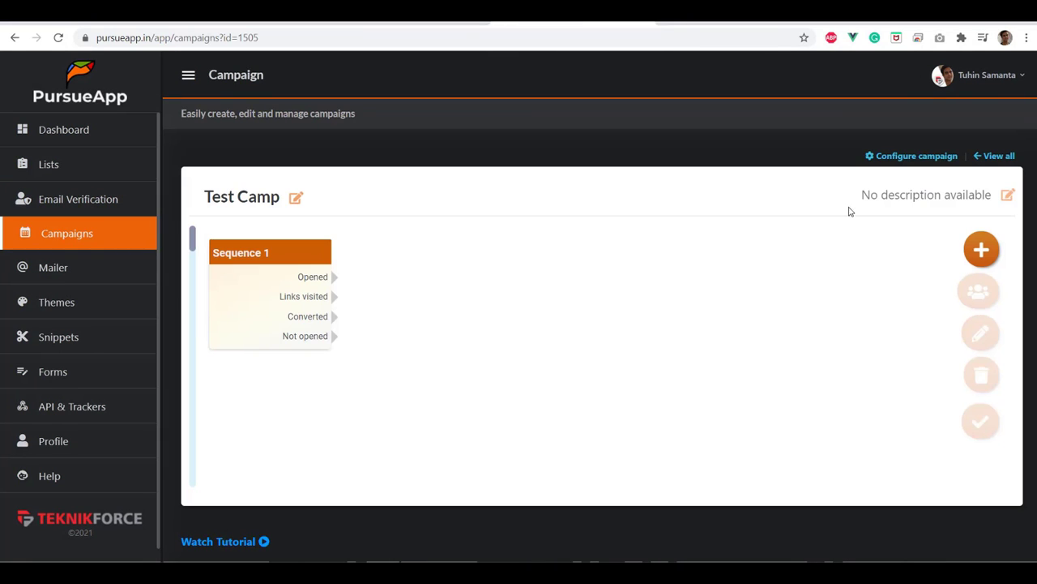
pyautogui.click(909, 156)
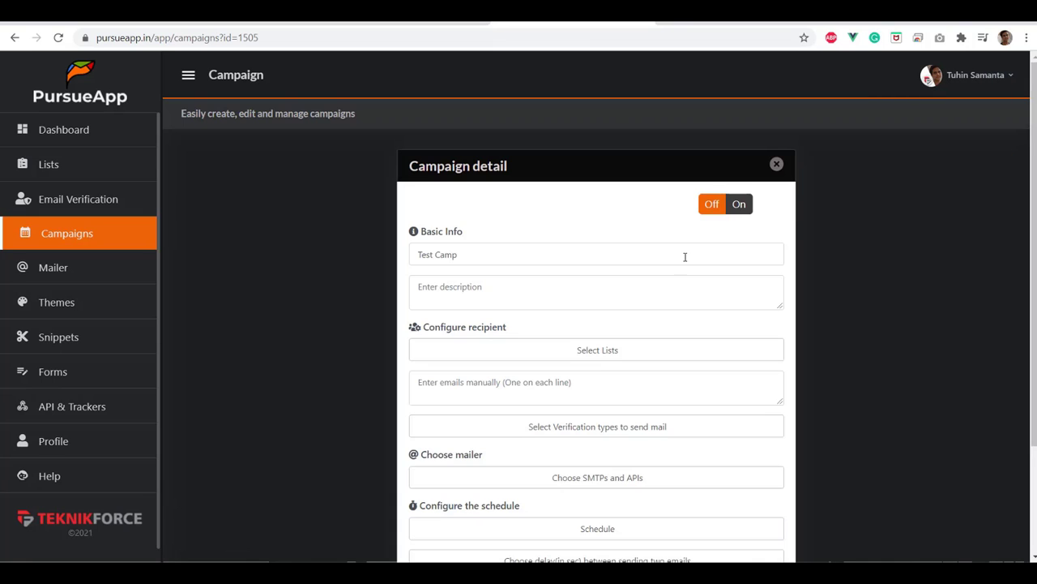
pyautogui.scroll(-2, 685, 257)
pyautogui.click(609, 220)
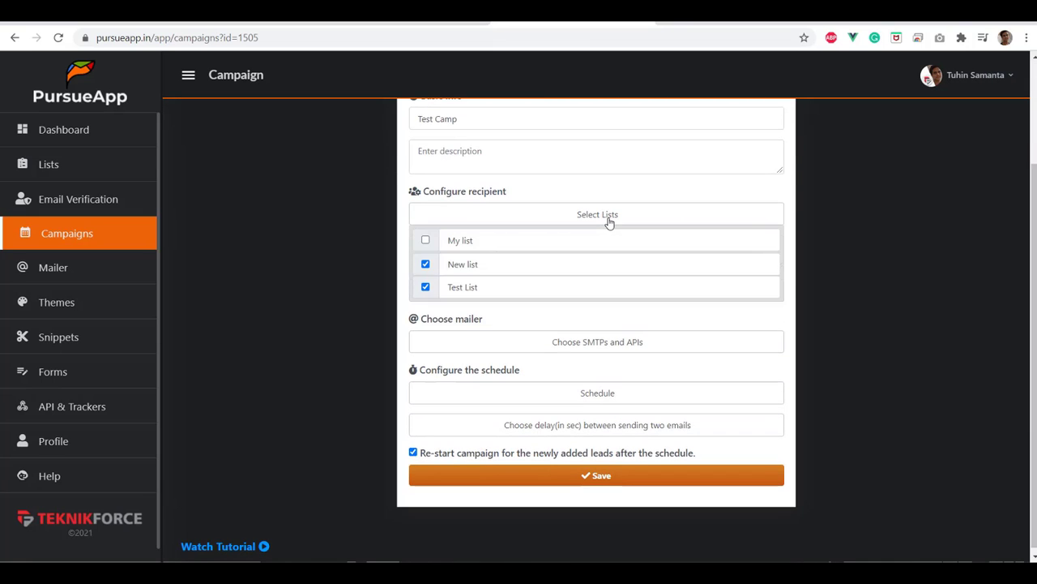
pyautogui.click(609, 220)
pyautogui.click(609, 219)
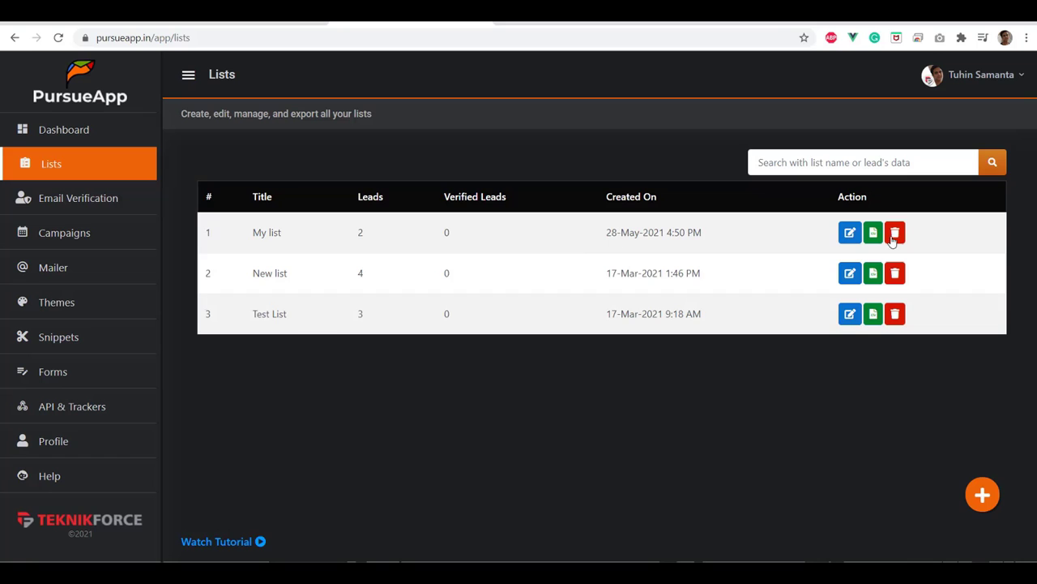
# Step: Open My list, view the first lead's extra fields, and return to the overview of all lists
pyautogui.click(850, 232)
pyautogui.scroll(-3, 854, 243)
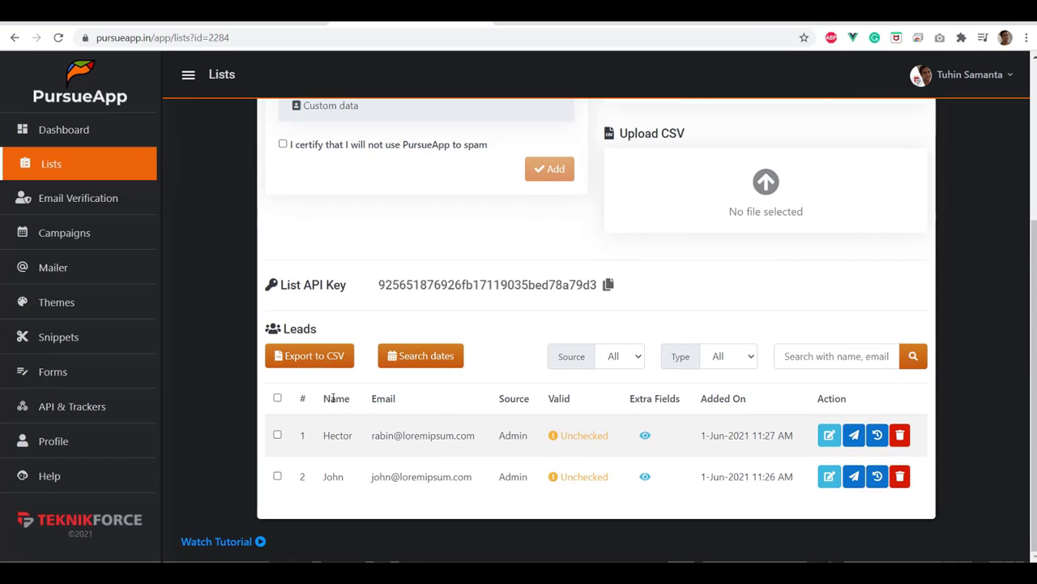
pyautogui.click(642, 437)
pyautogui.click(964, 243)
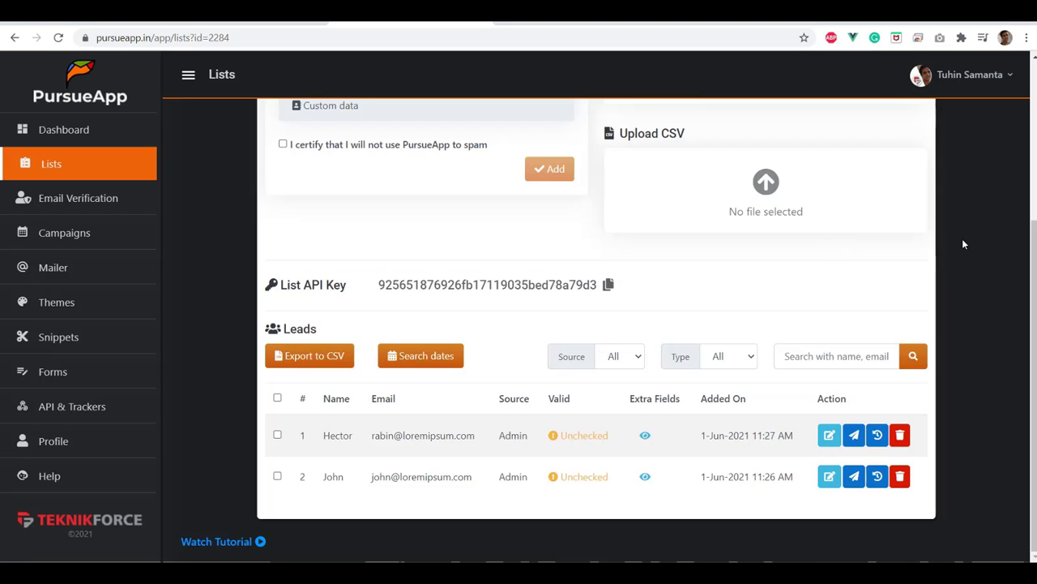
pyautogui.scroll(3, 963, 243)
pyautogui.click(903, 156)
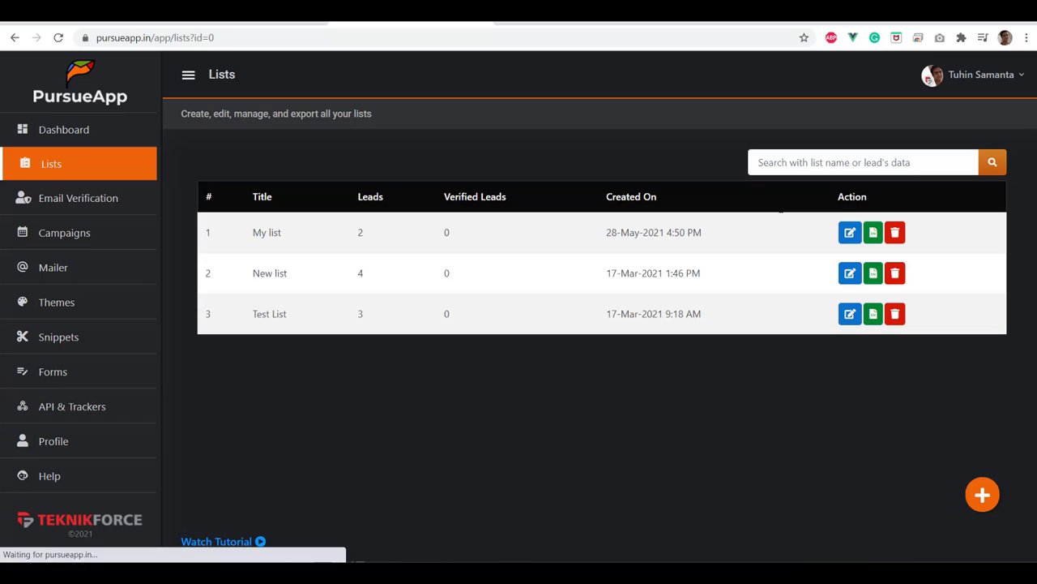
# Step: Open New list and look through the additional fields stored for its first lead
pyautogui.tripleClick(273, 275)
pyautogui.click(850, 274)
pyautogui.scroll(-3, 847, 274)
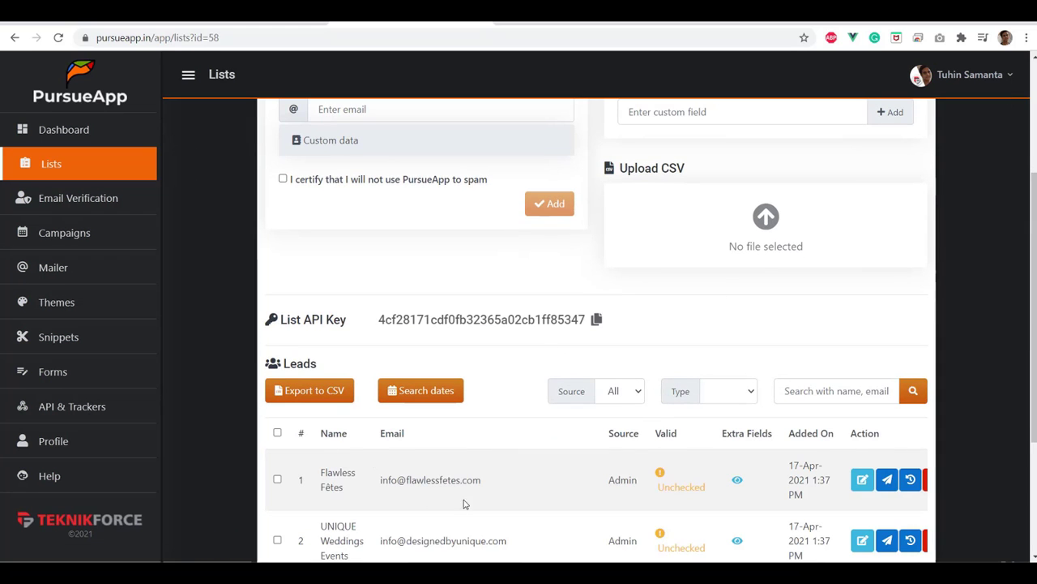
pyautogui.click(737, 482)
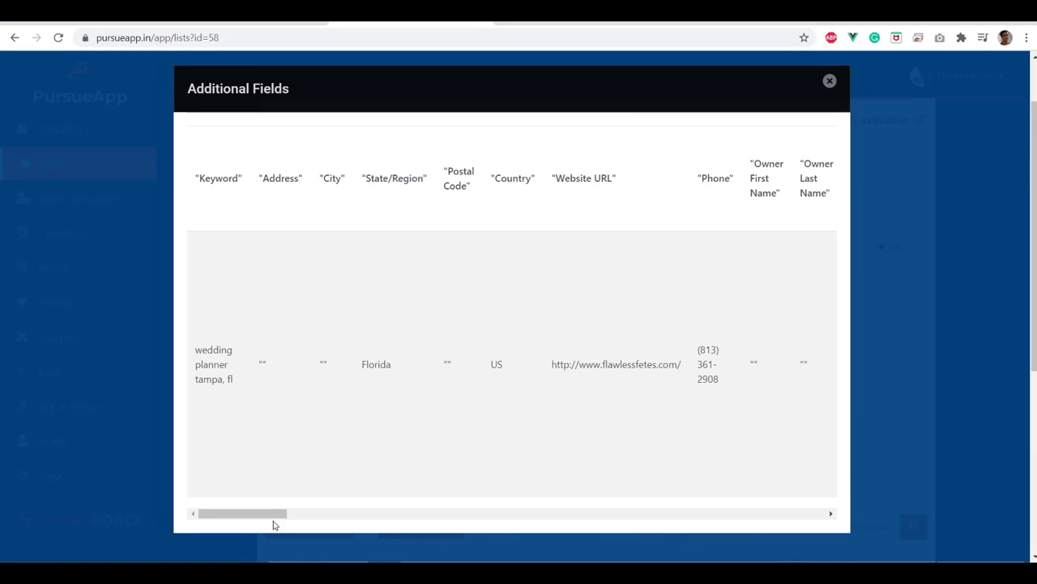
pyautogui.moveTo(273, 513)
pyautogui.mouseDown()
pyautogui.moveTo(813, 521)
pyautogui.moveTo(261, 497)
pyautogui.mouseUp()
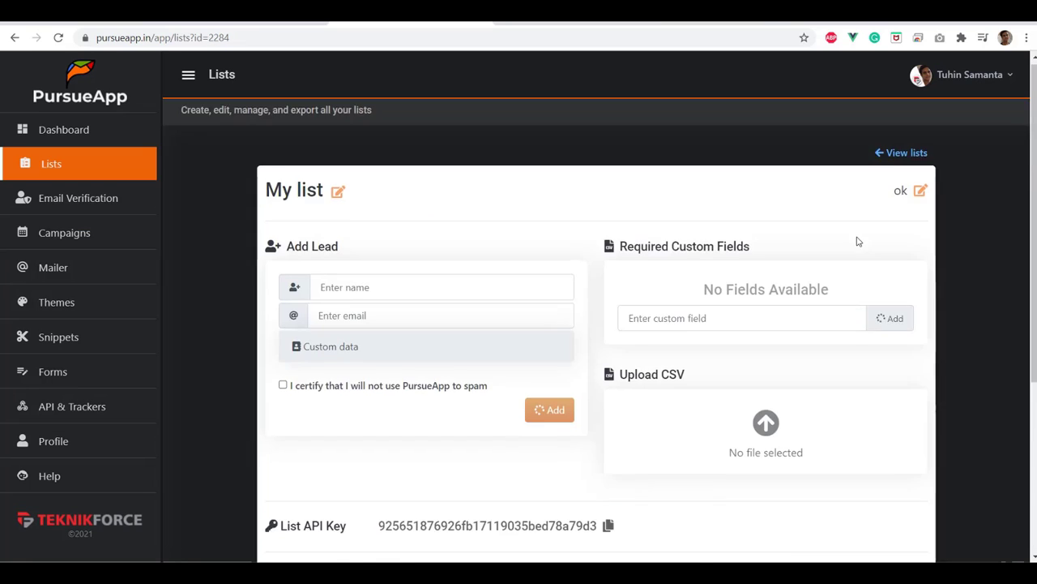
# Step: Compare the additional fields stored for the first and second leads in My list
pyautogui.scroll(-3, 857, 242)
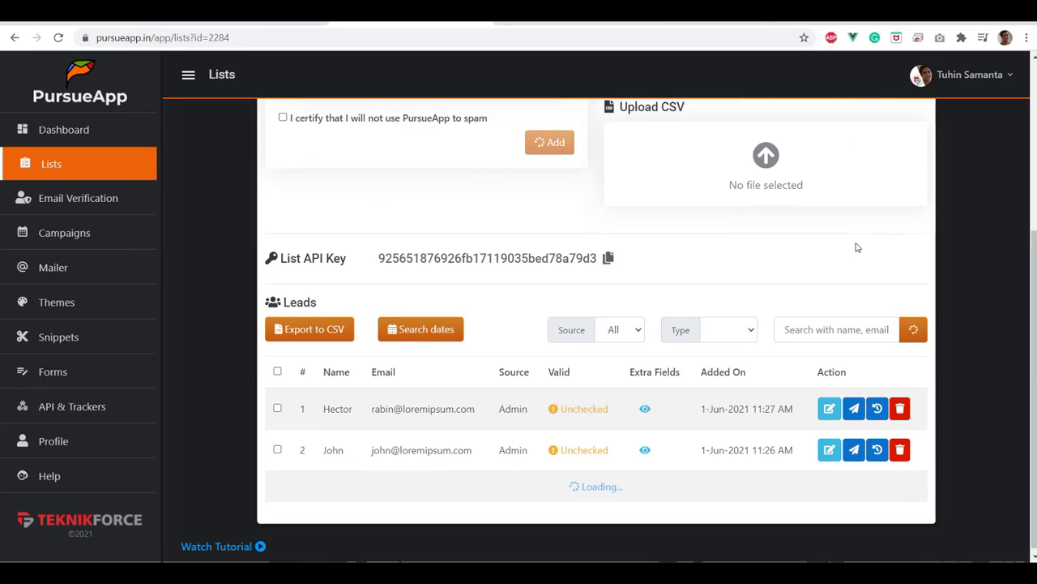
pyautogui.click(646, 410)
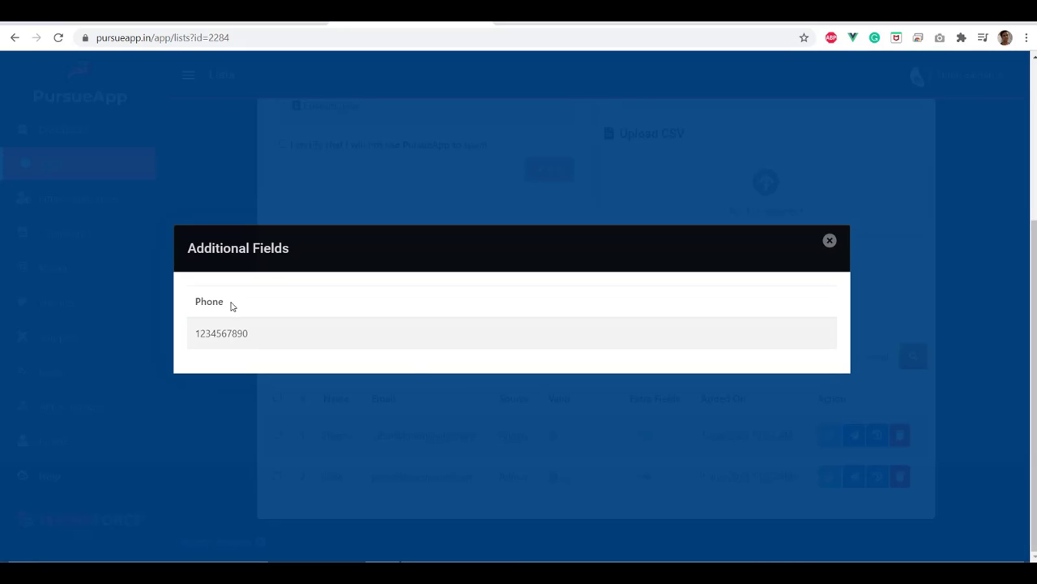
pyautogui.click(829, 239)
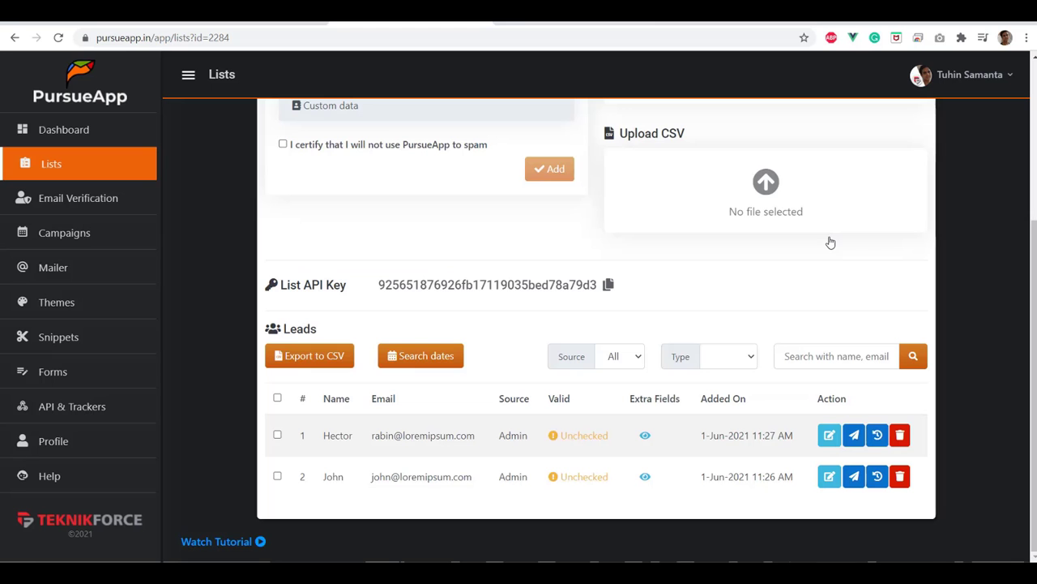
pyautogui.click(646, 478)
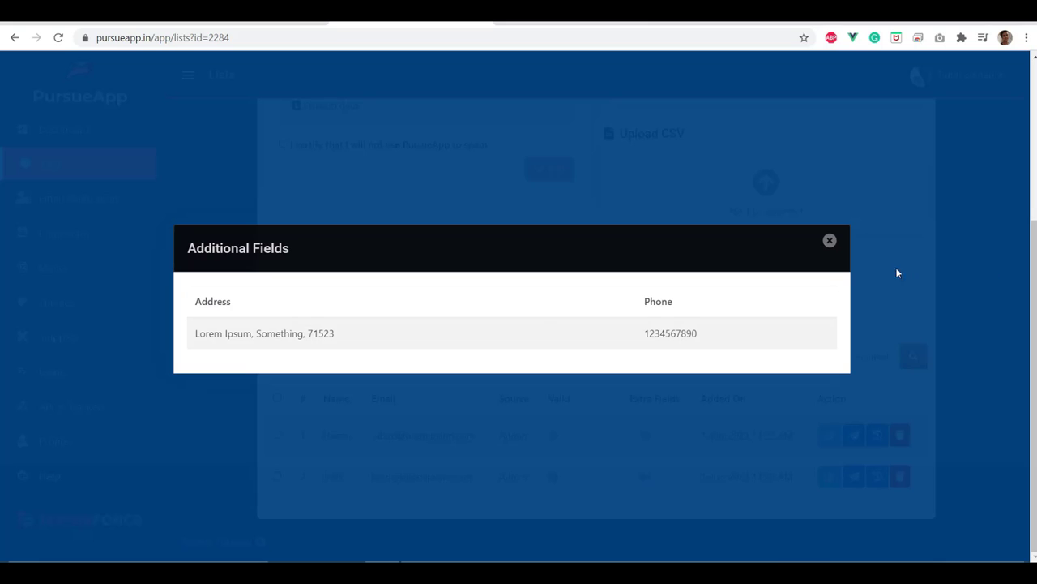
pyautogui.click(830, 241)
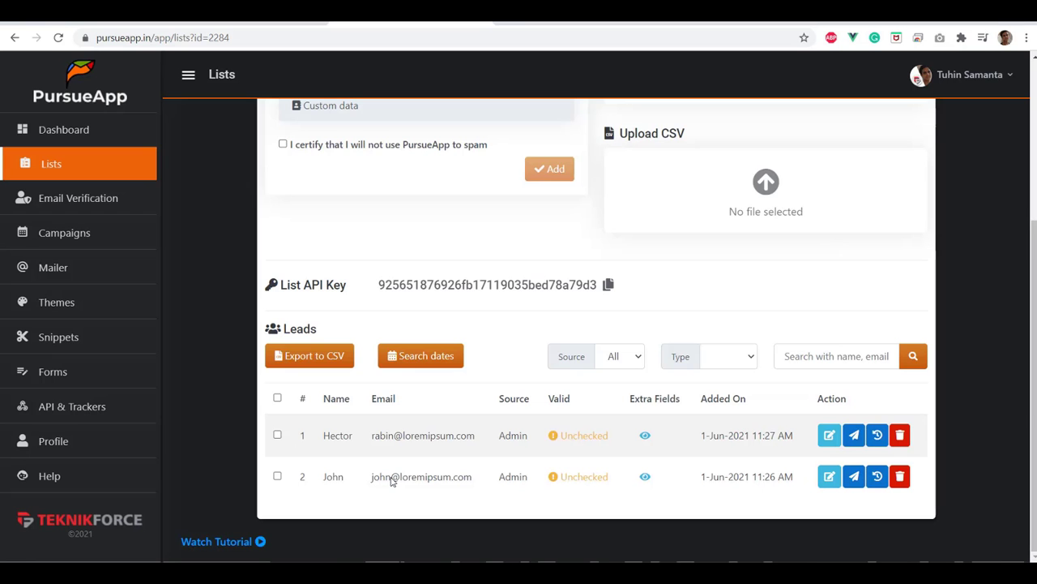
pyautogui.click(646, 477)
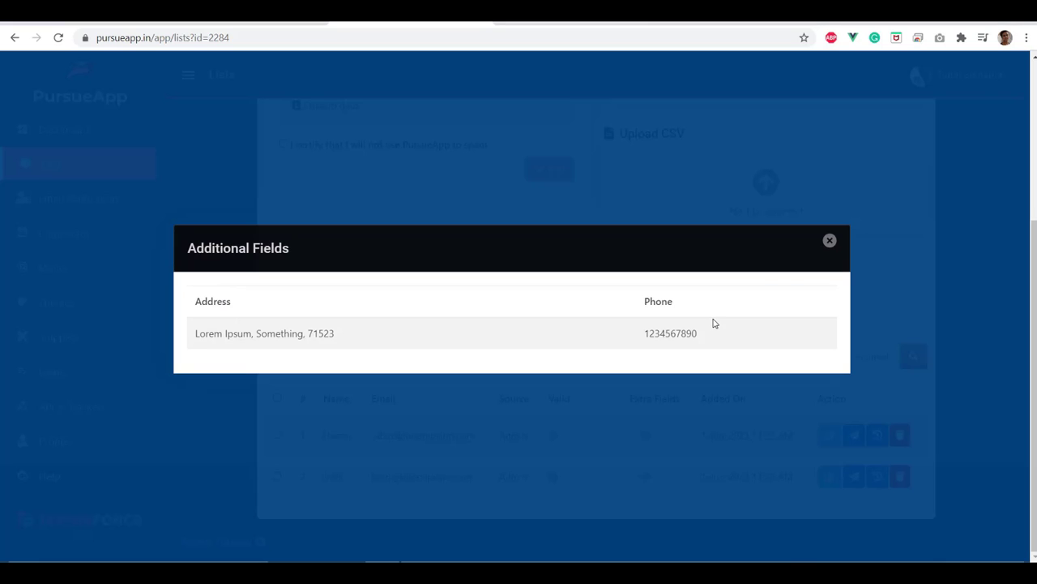
pyautogui.click(336, 445)
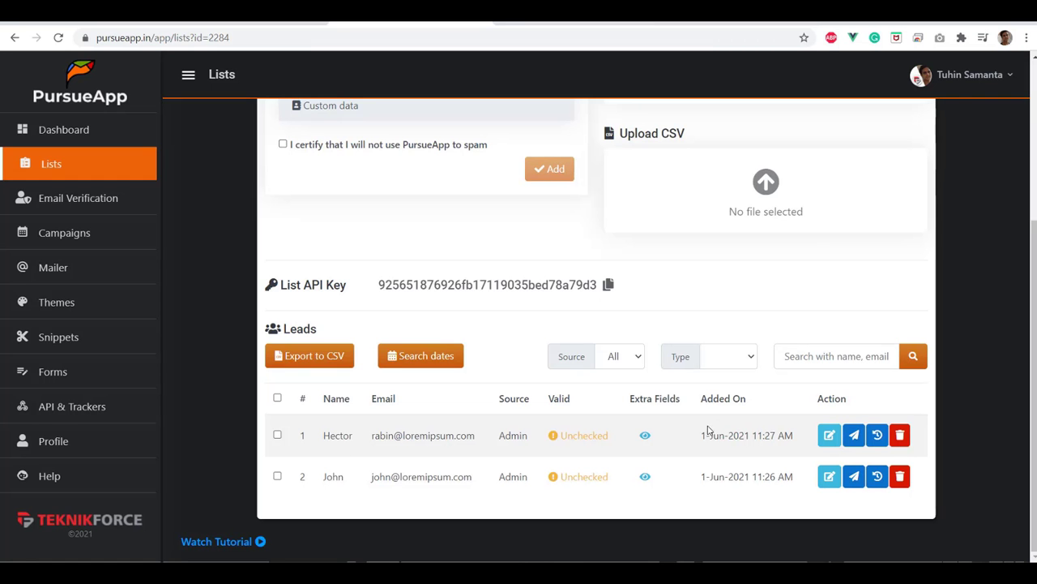
pyautogui.click(651, 442)
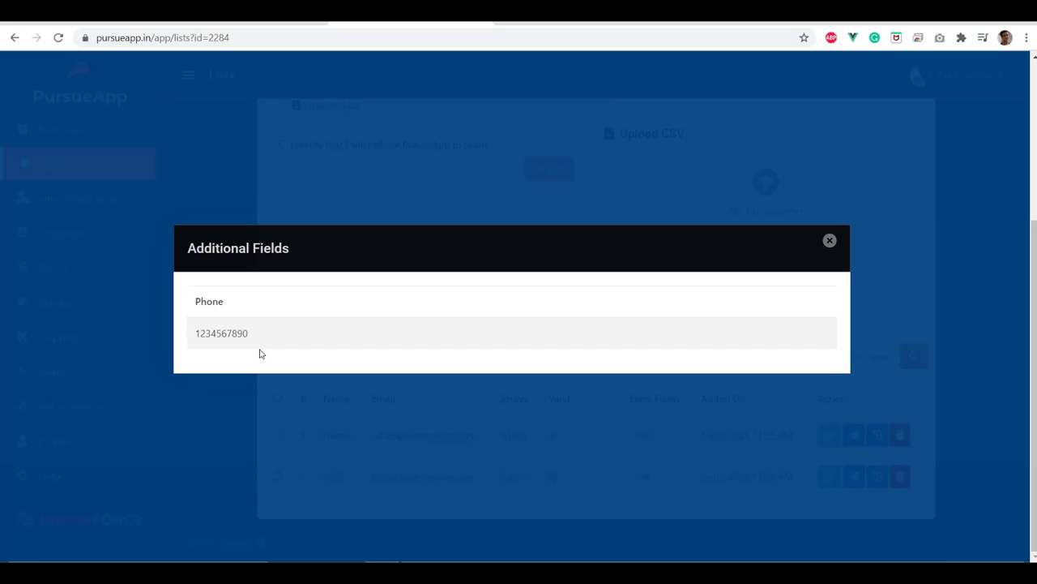
pyautogui.click(830, 242)
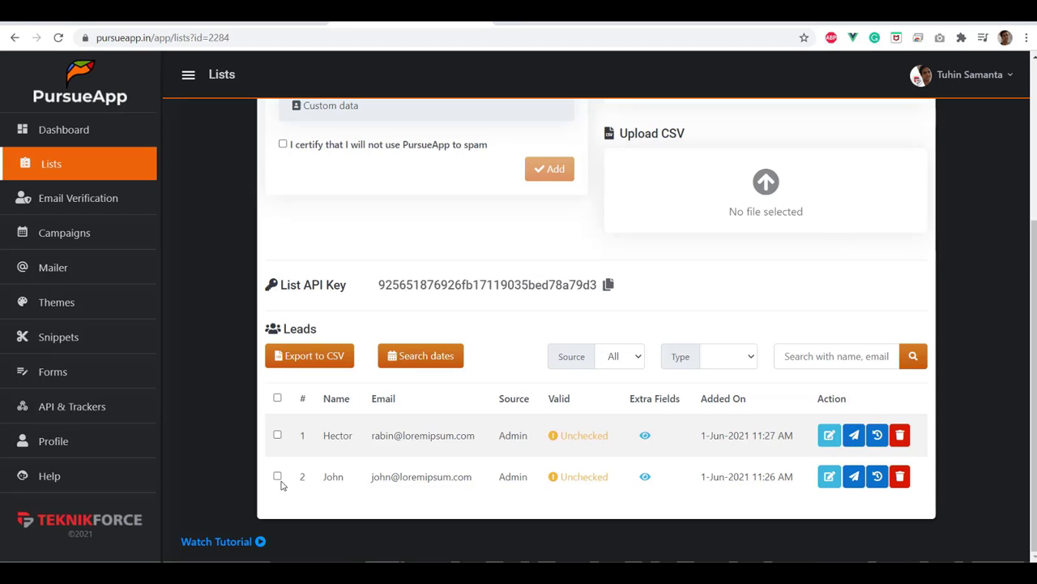
pyautogui.click(645, 478)
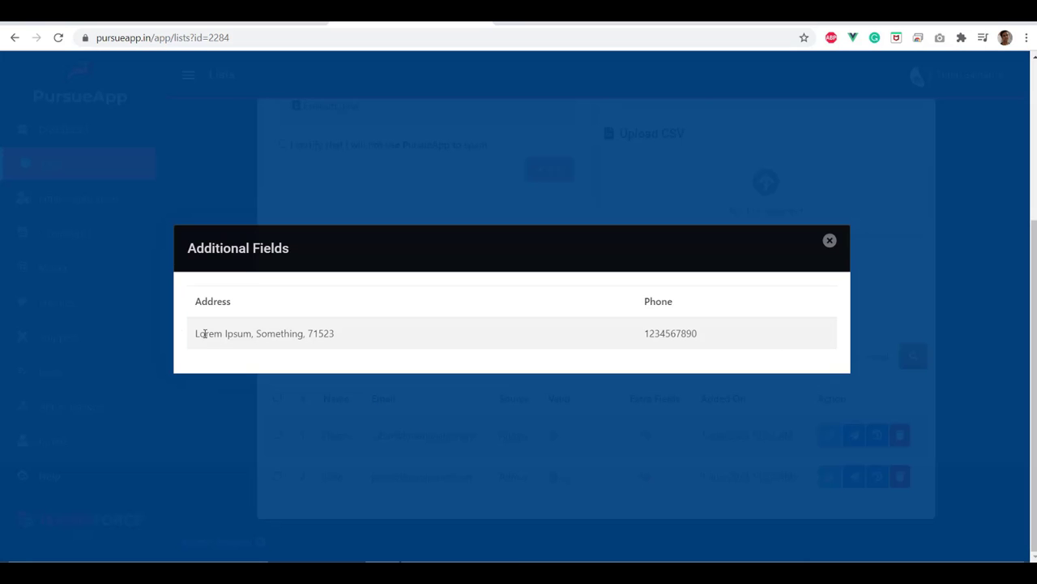
pyautogui.click(829, 242)
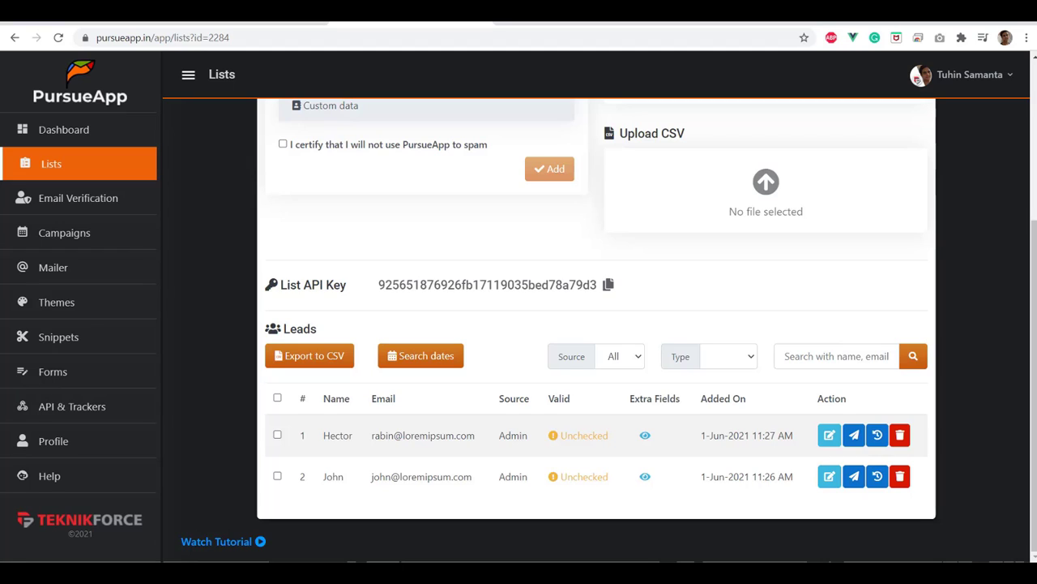
# Step: Add phone, address and postal_code as required custom fields of My list
pyautogui.scroll(3, 596, 324)
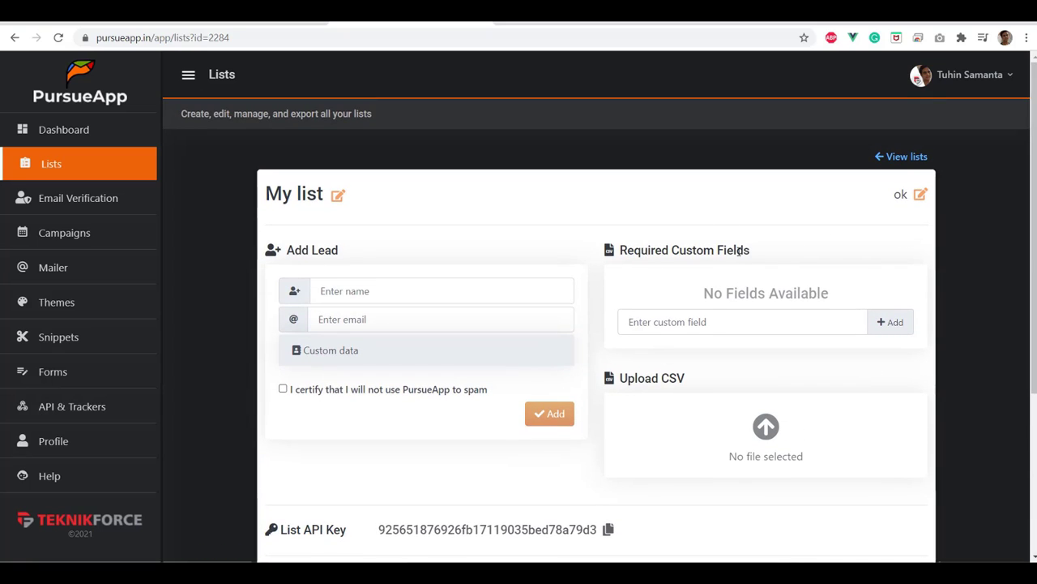
pyautogui.click(653, 322)
pyautogui.write('phone')
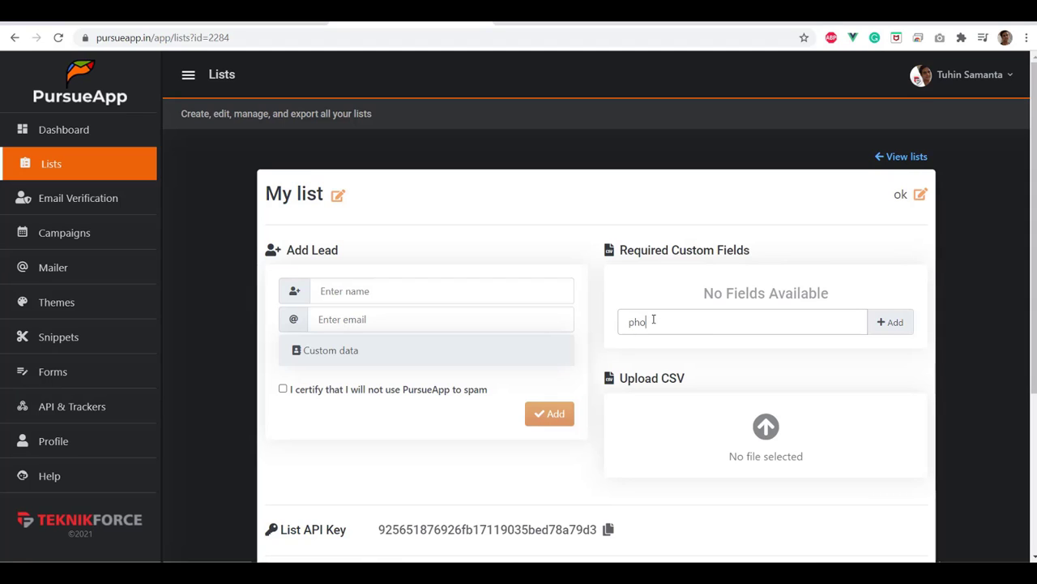
pyautogui.click(888, 321)
pyautogui.write('address')
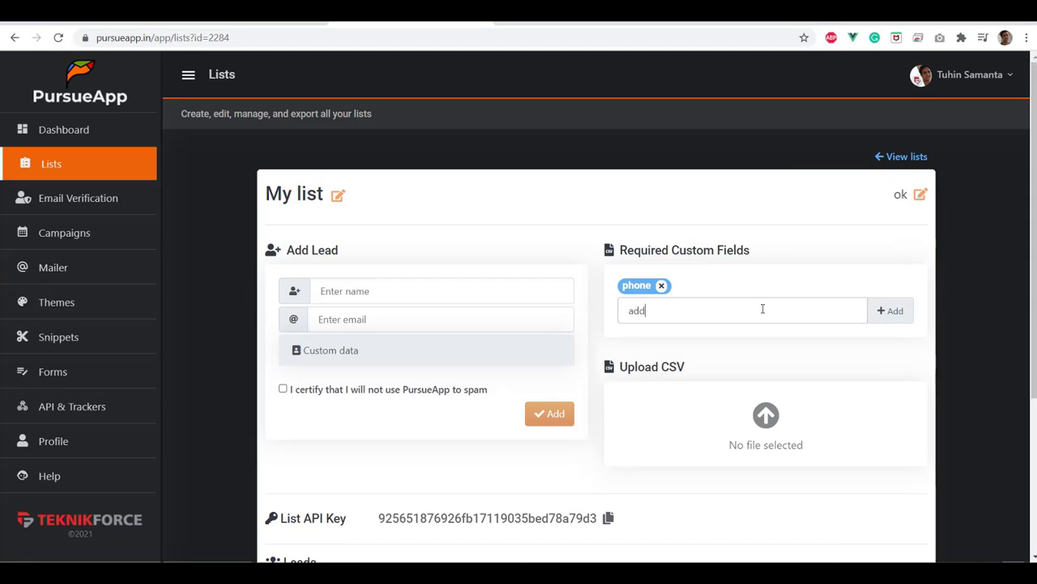
pyautogui.click(890, 310)
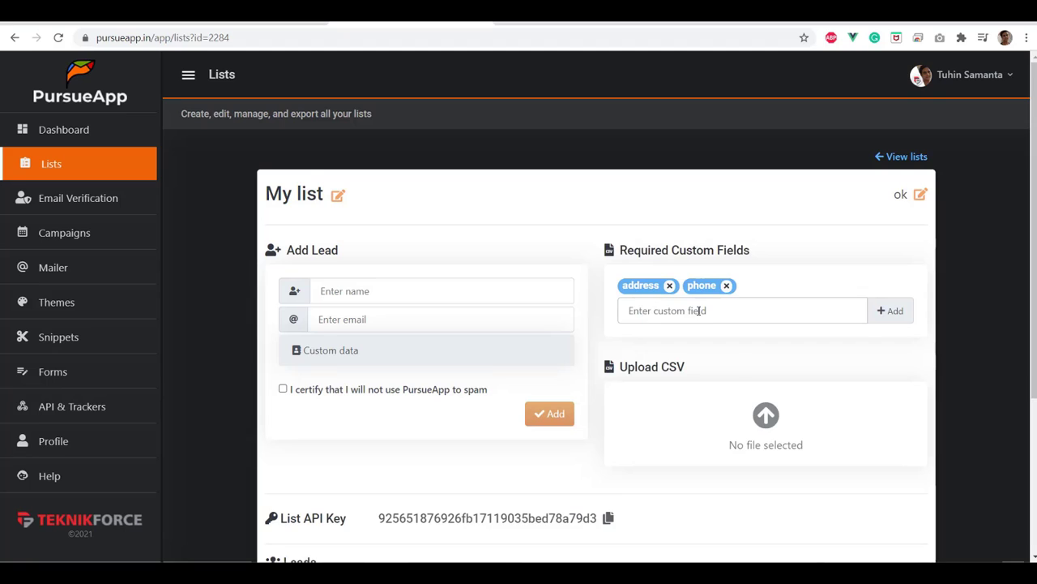
pyautogui.write('postalcode')
pyautogui.click(654, 313)
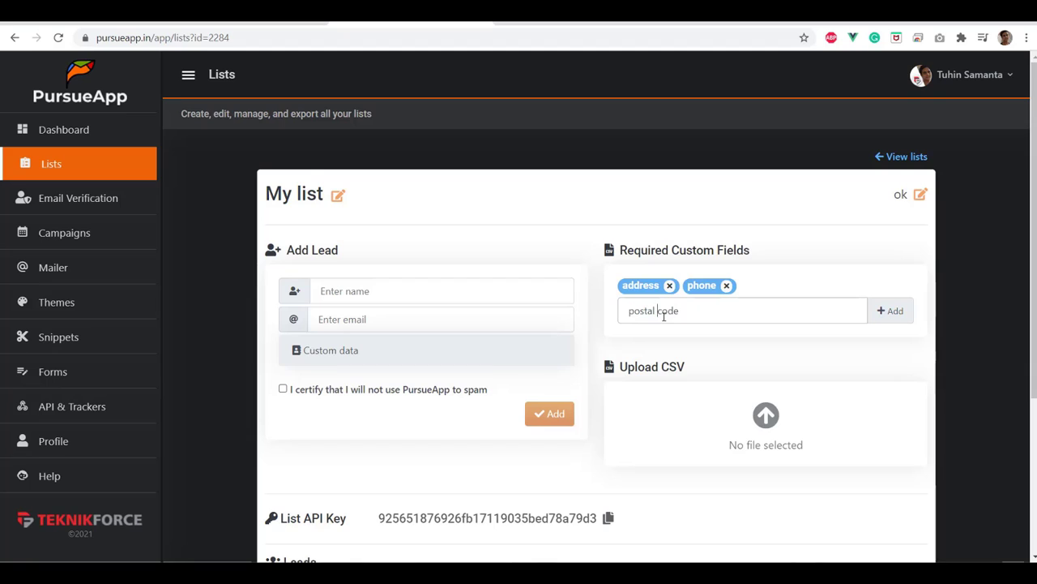
pyautogui.click(898, 315)
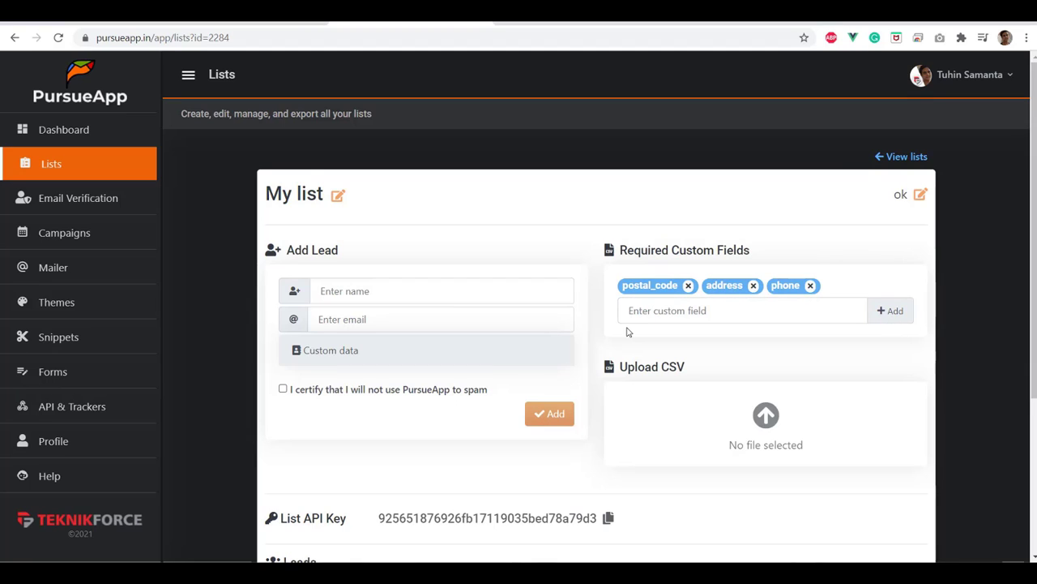
# Step: Enter a new lead named test with an email address, accept the no-spam certification, and try to add it
pyautogui.click(325, 291)
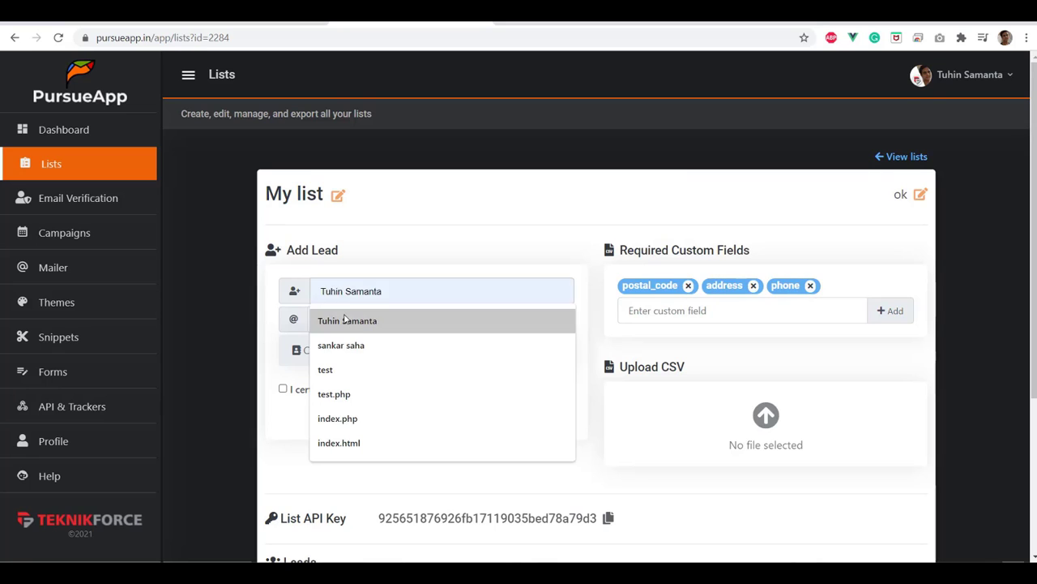
pyautogui.click(325, 369)
pyautogui.click(336, 319)
pyautogui.click(347, 396)
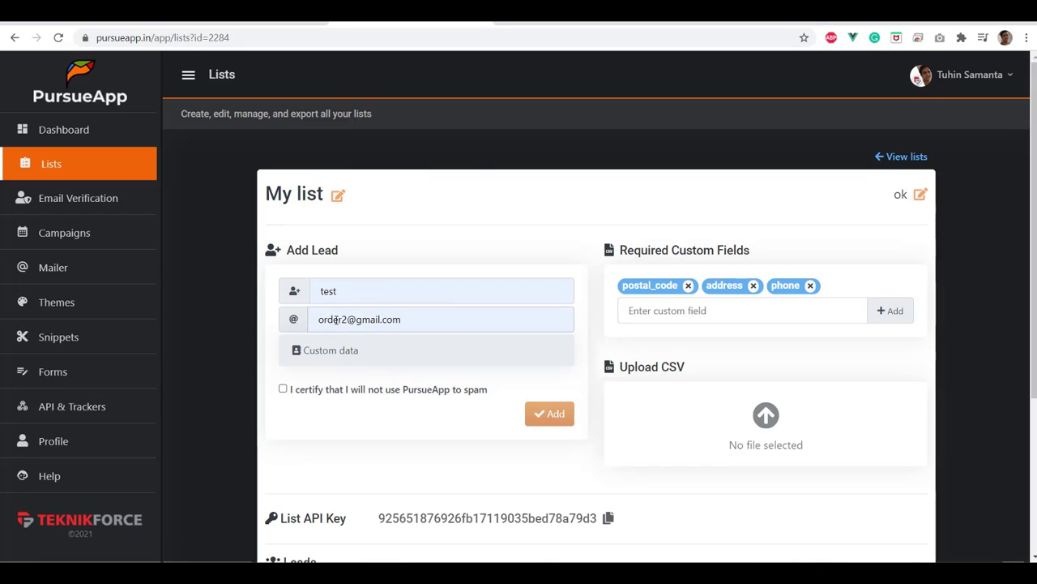
pyautogui.click(378, 394)
pyautogui.click(545, 415)
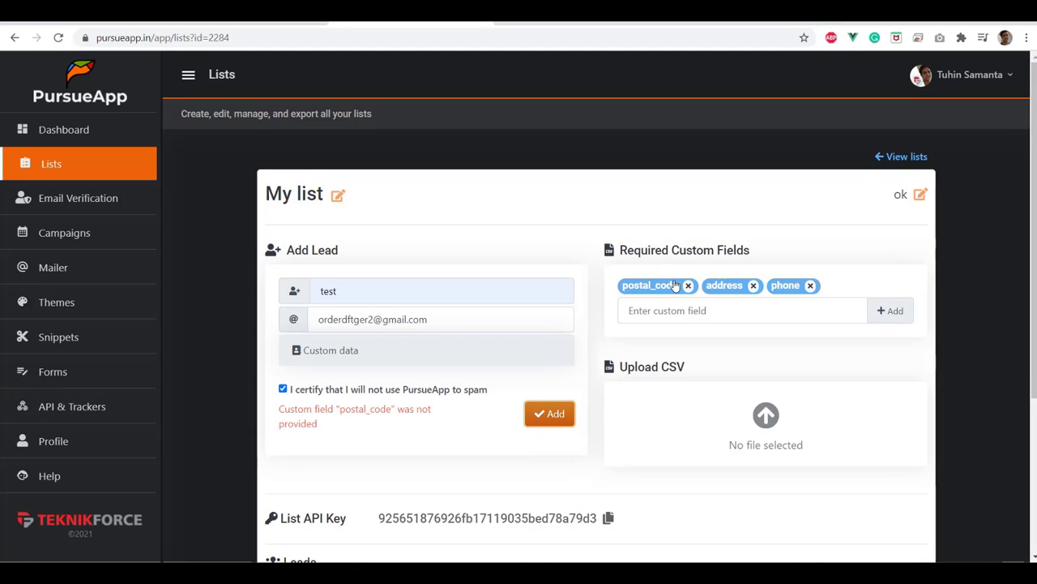
pyautogui.click(645, 283)
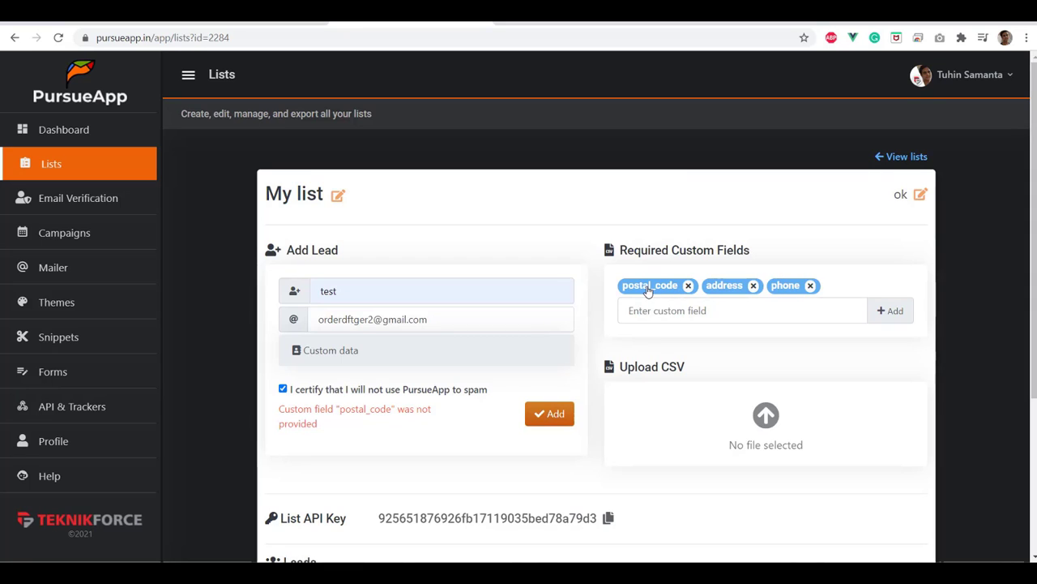
# Step: Add a custom data property postal_code with the value 123456 to the new test lead
pyautogui.click(348, 355)
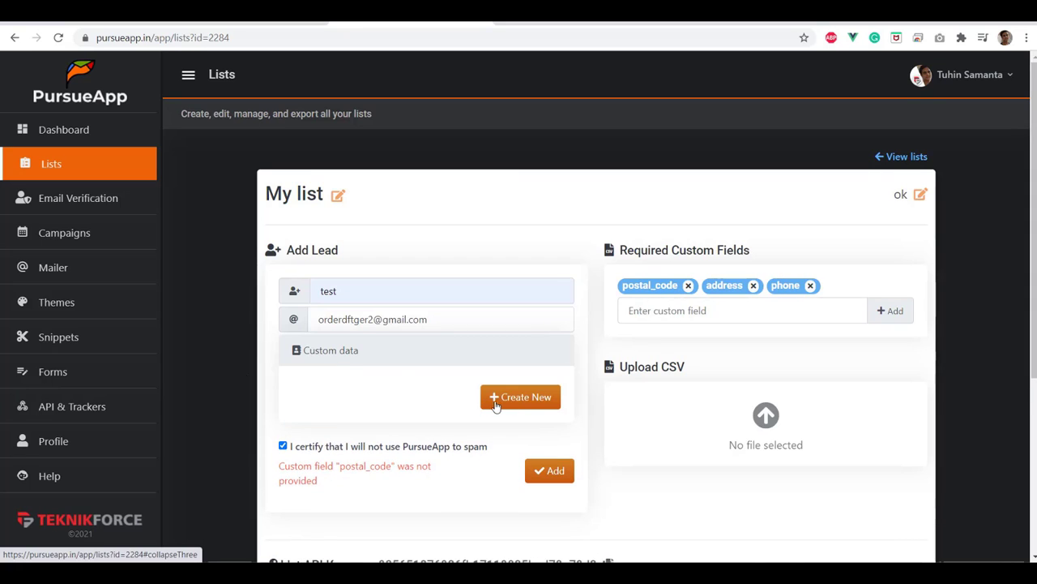
pyautogui.scroll(-1, 437, 325)
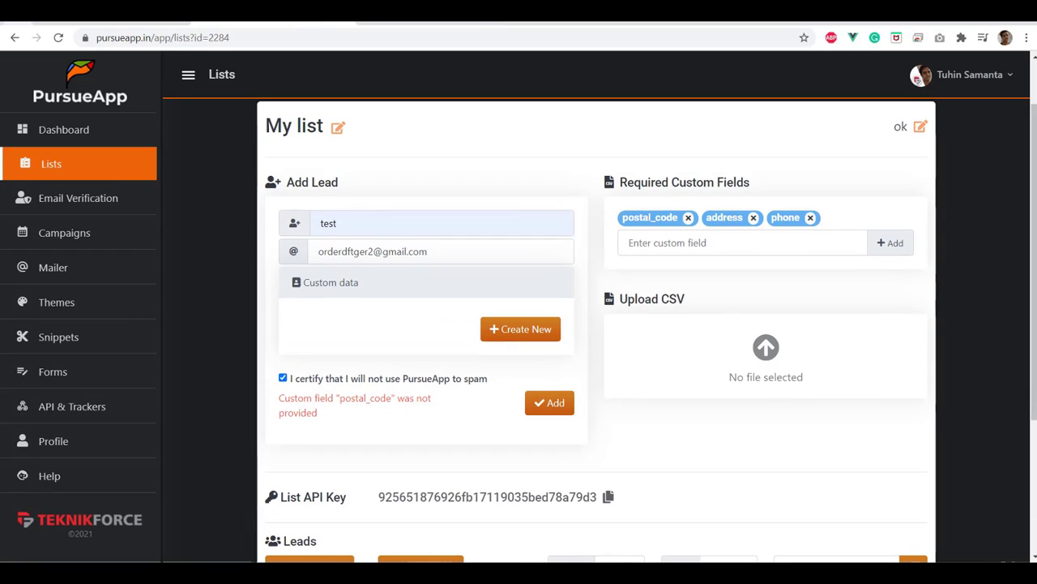
pyautogui.click(519, 331)
pyautogui.click(330, 344)
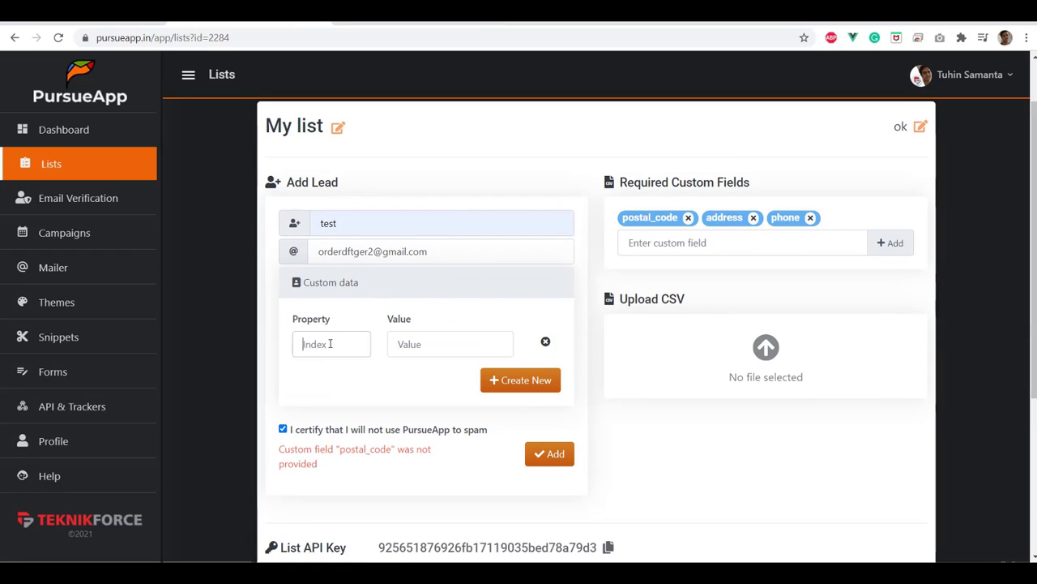
pyautogui.write('postal_code')
pyautogui.click(395, 343)
pyautogui.write('123456')
# Step: Add a second custom data property address with the value Something and try to add the lead
pyautogui.click(507, 380)
pyautogui.click(316, 395)
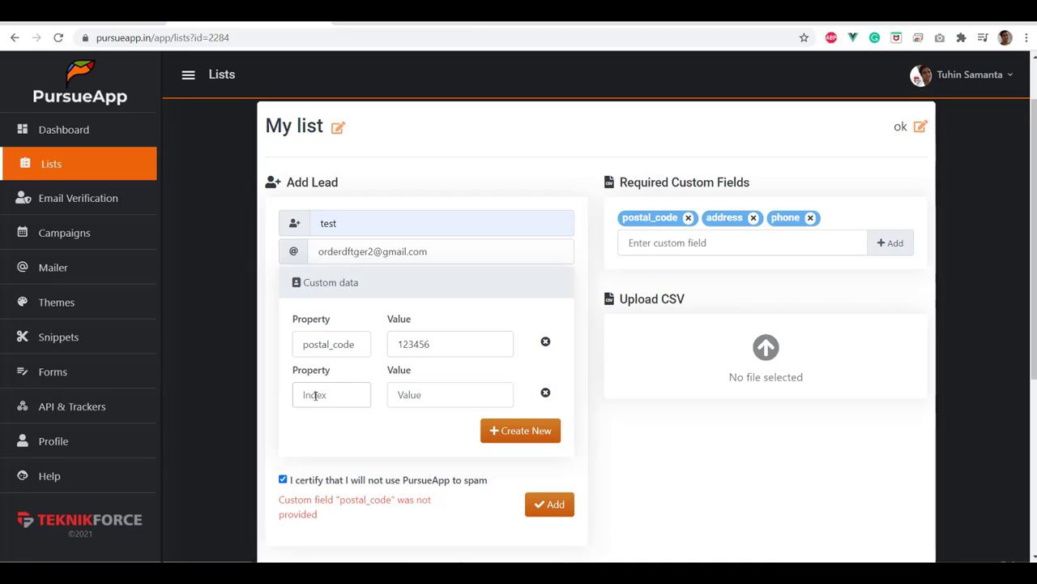
pyautogui.write('address')
pyautogui.click(435, 393)
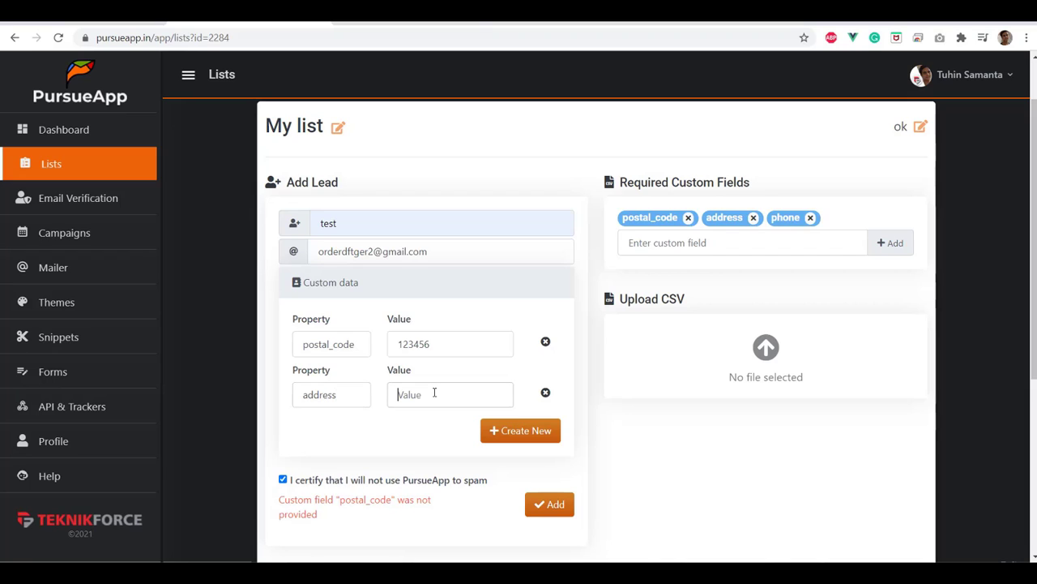
pyautogui.write('Something')
pyautogui.click(551, 504)
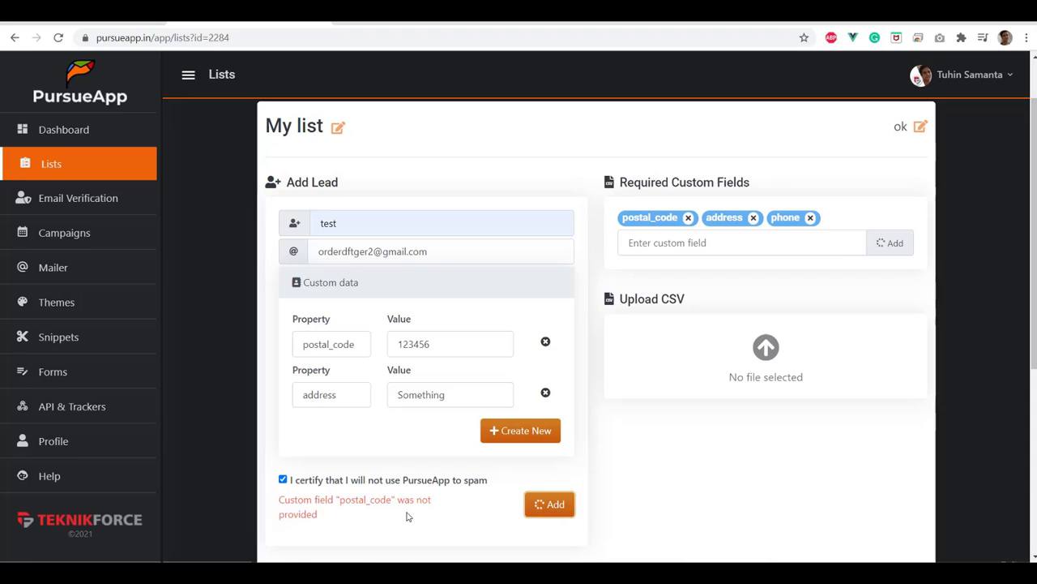
# Step: Add a third custom data property phone with a phone number as its value and add the lead to My list
pyautogui.click(783, 226)
pyautogui.click(516, 433)
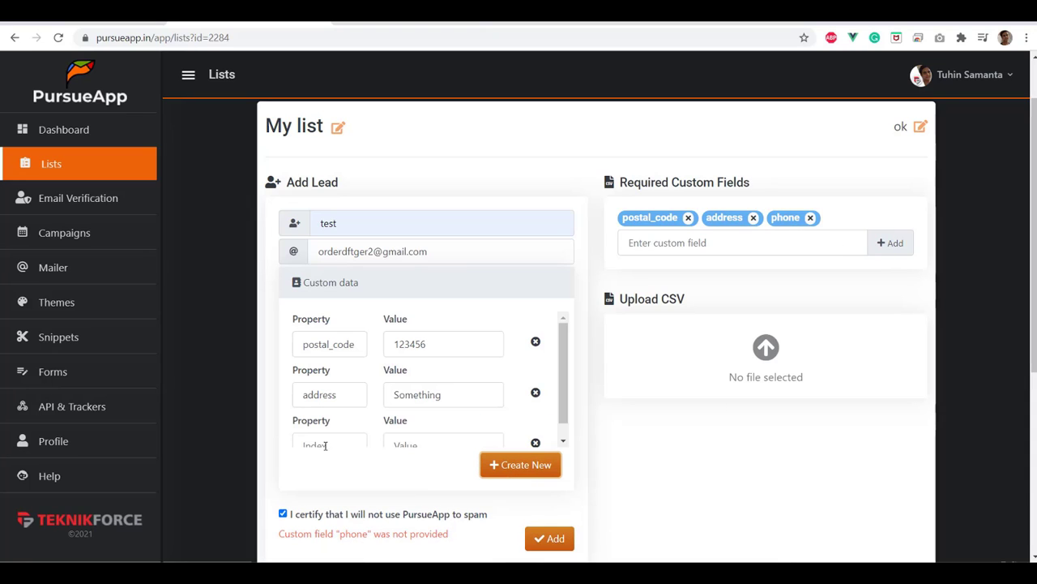
pyautogui.scroll(-1, 367, 436)
pyautogui.click(341, 428)
pyautogui.write('phone')
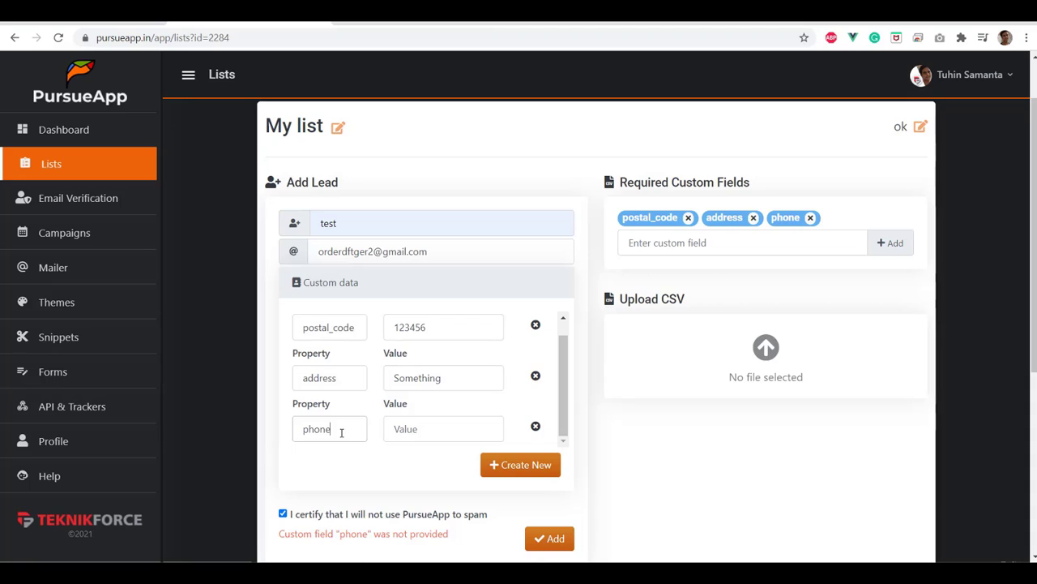
pyautogui.click(432, 429)
pyautogui.write('1234567890')
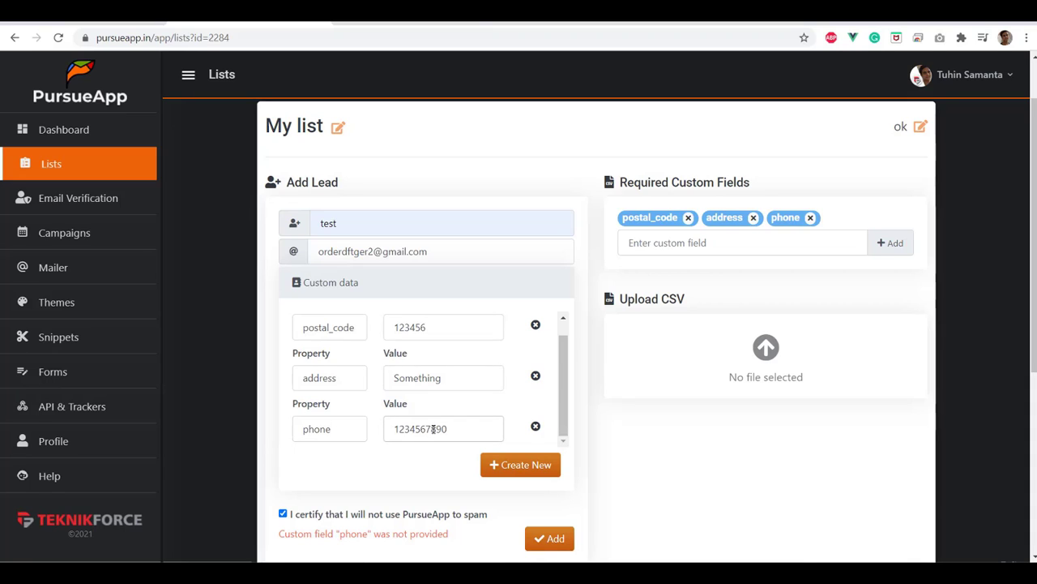
pyautogui.scroll(-3, 592, 433)
pyautogui.scroll(1, 672, 340)
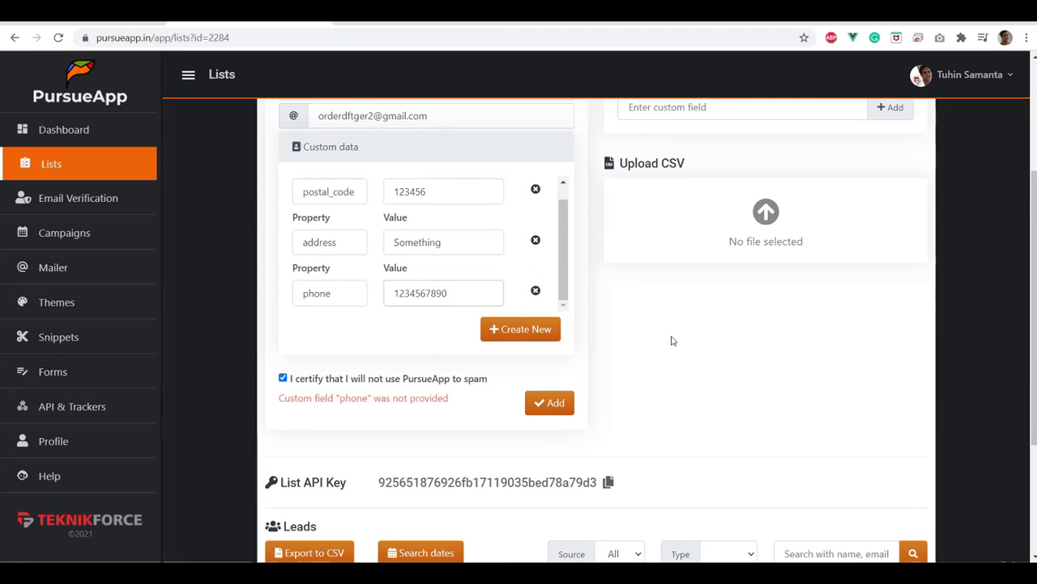
pyautogui.scroll(-1, 659, 359)
pyautogui.click(553, 340)
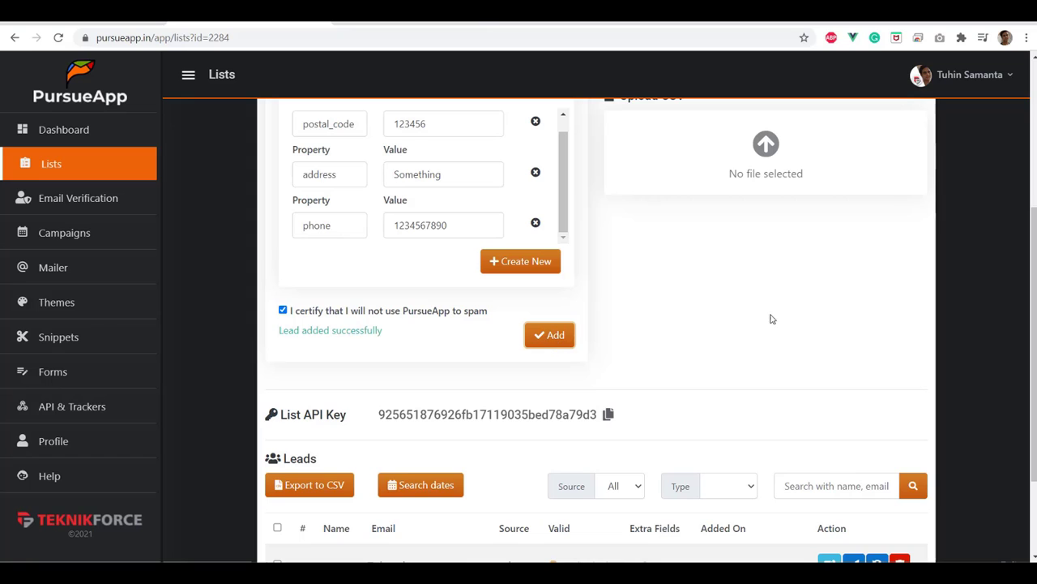
# Step: Review the additional fields stored for the second lead in My list and open that lead for editing
pyautogui.scroll(-3, 730, 340)
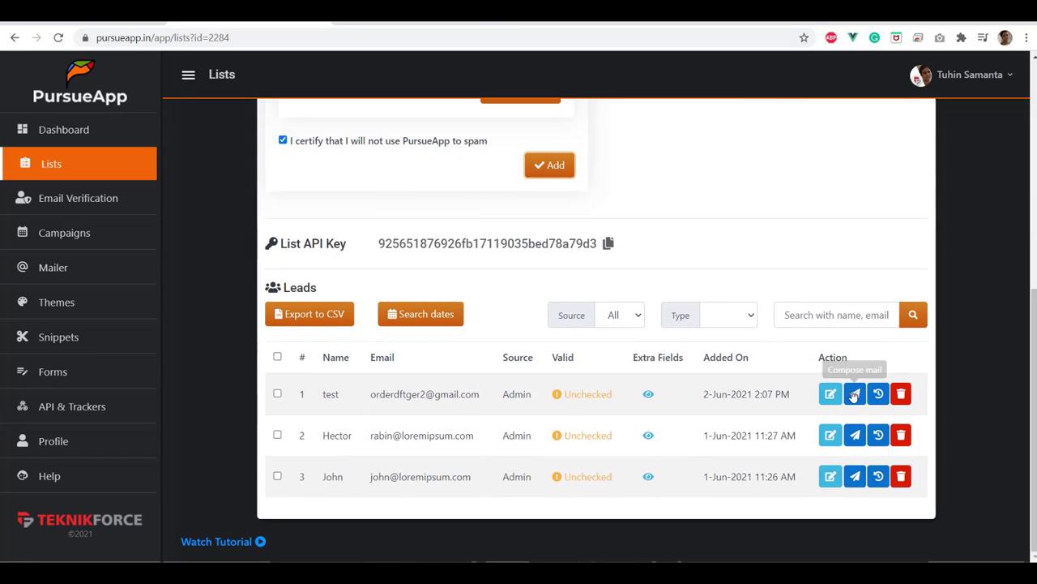
pyautogui.scroll(1, 648, 312)
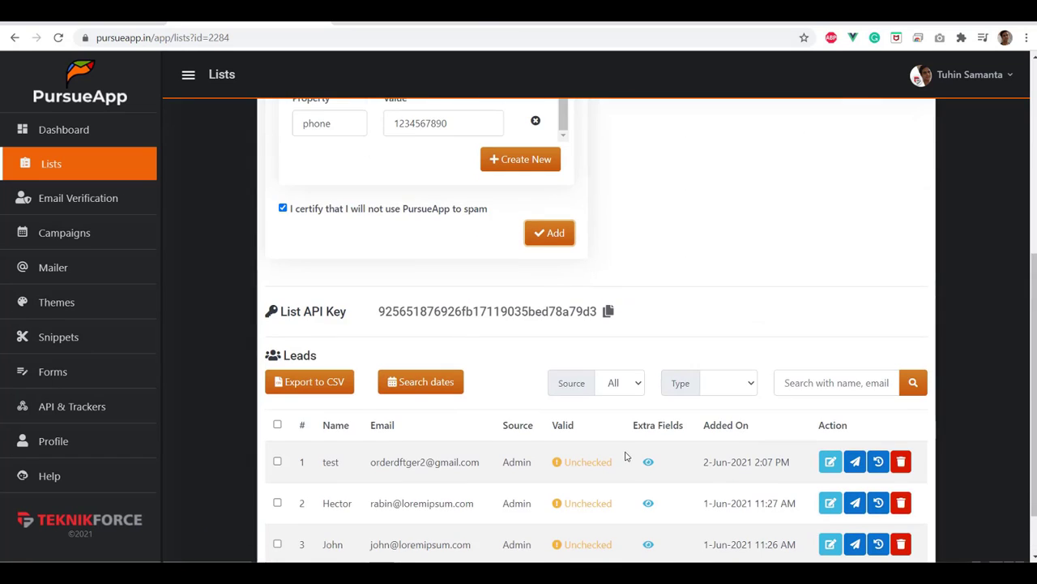
pyautogui.scroll(1, 625, 456)
pyautogui.scroll(-2, 705, 314)
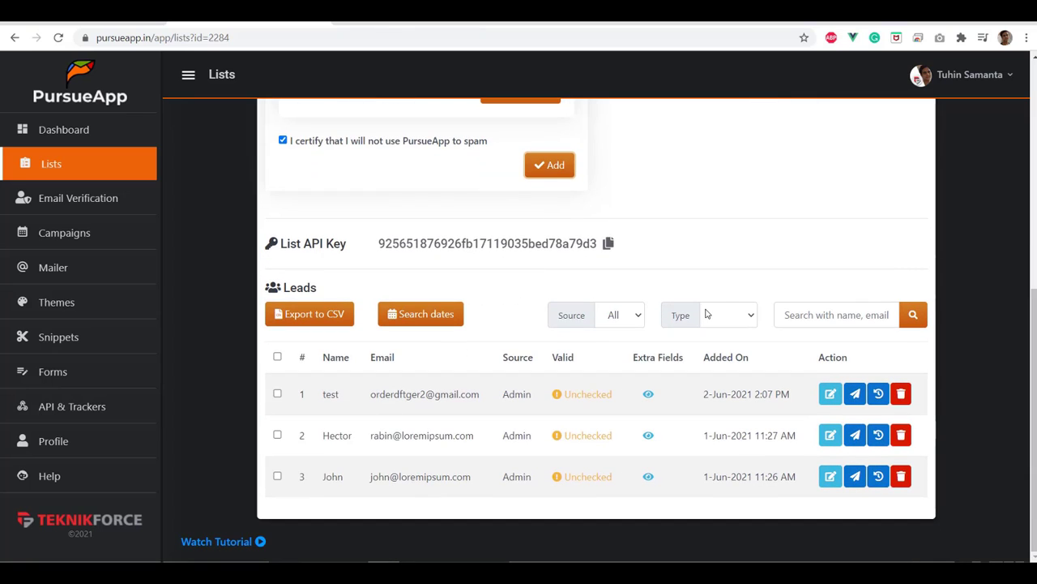
pyautogui.click(648, 438)
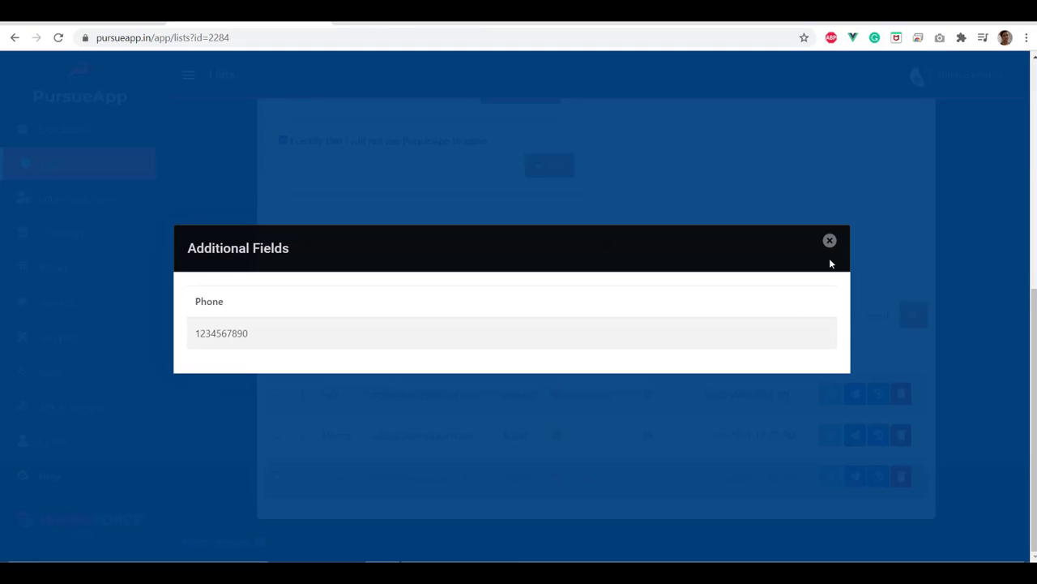
pyautogui.click(830, 243)
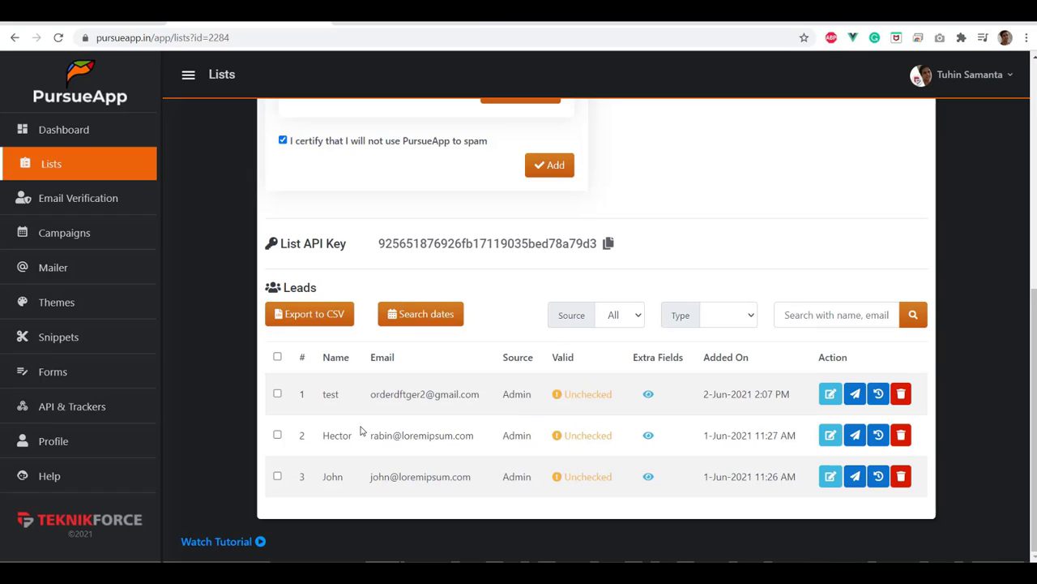
pyautogui.click(830, 435)
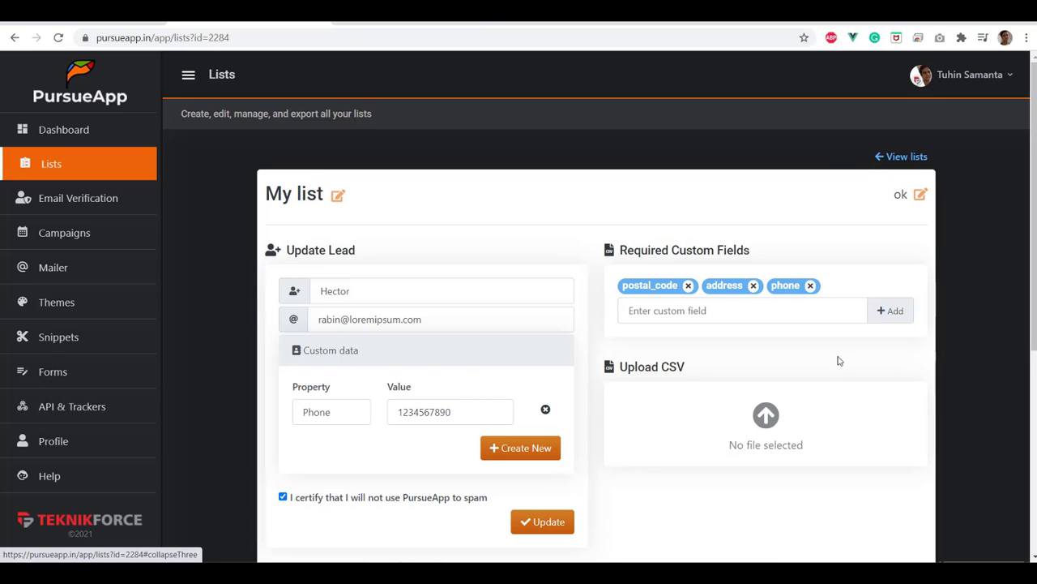
# Step: Choose Coursefunnels-Prelaunch.csv from the Downloads folder as the CSV upload for My list
pyautogui.scroll(-1, 778, 359)
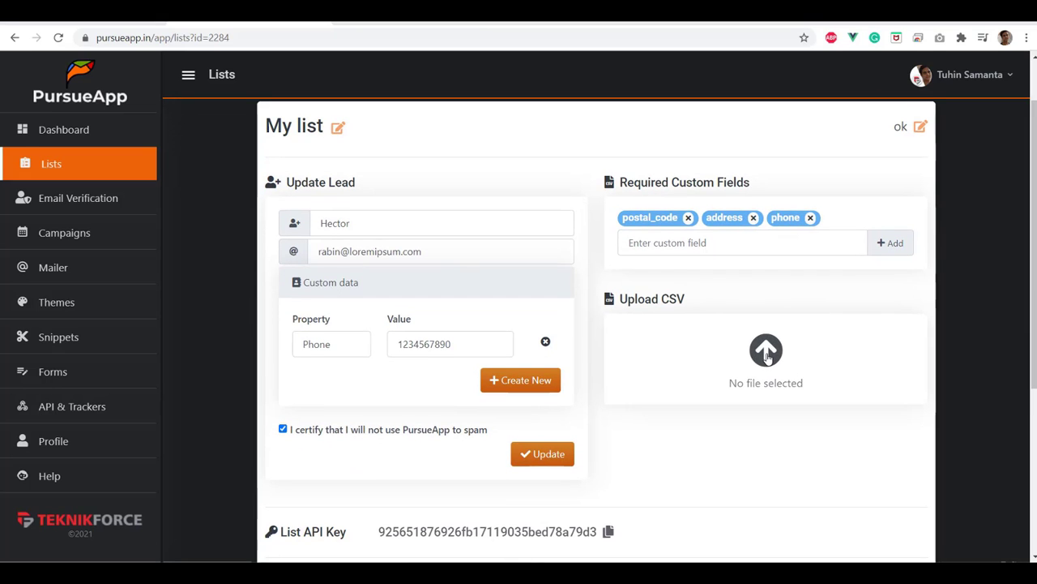
pyautogui.click(767, 354)
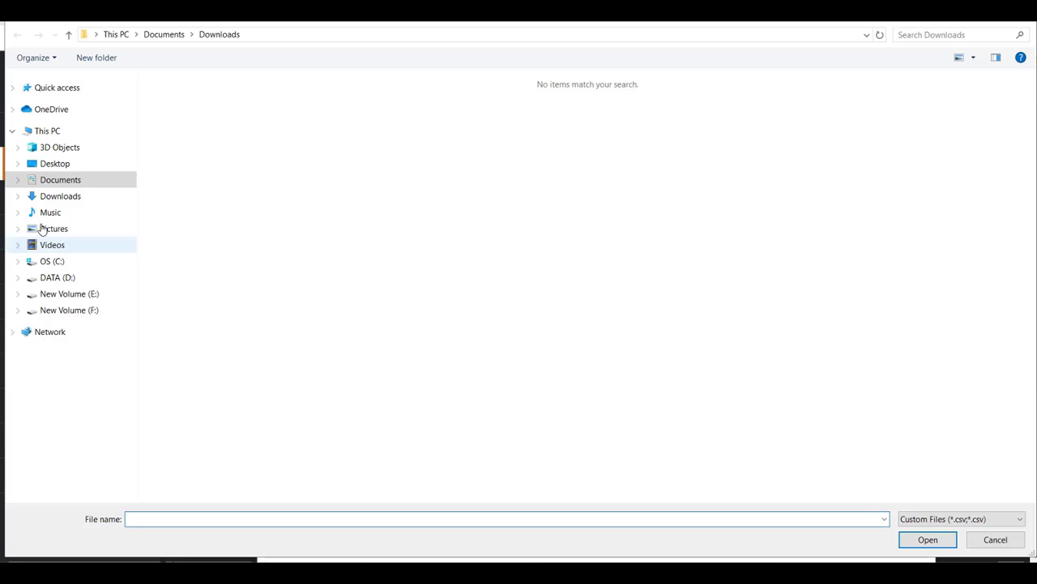
pyautogui.click(52, 199)
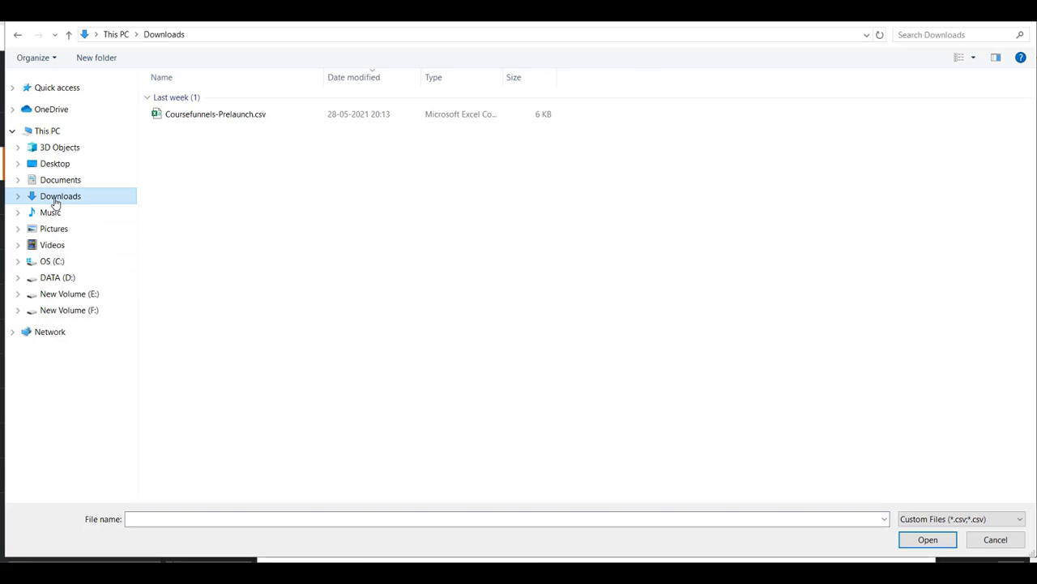
pyautogui.click(301, 117)
pyautogui.click(928, 539)
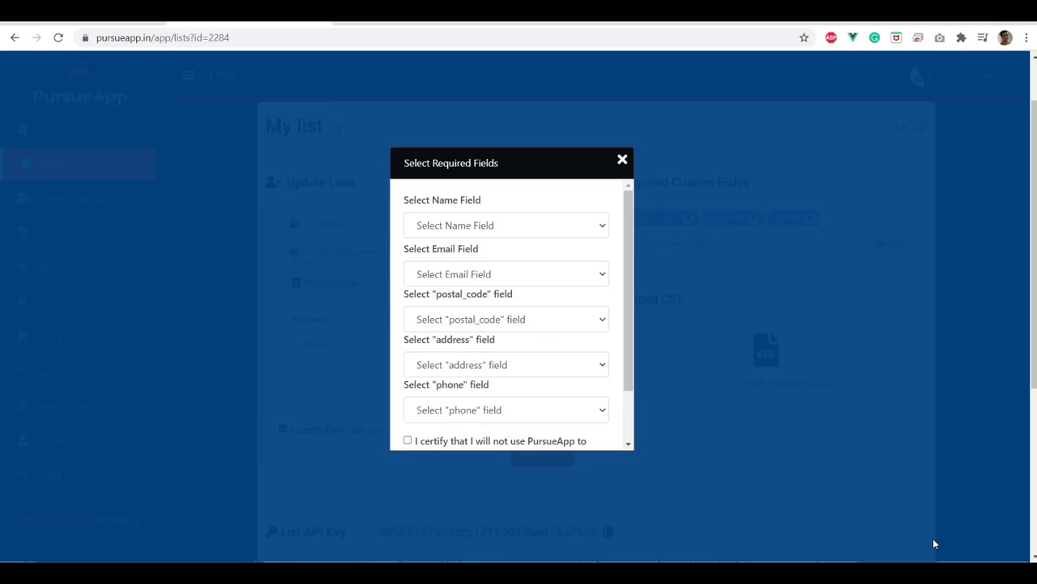
# Step: Examine the column choices for the required postal_code, address and phone fields, and close the field mapping without importing
pyautogui.scroll(-3, 509, 279)
pyautogui.scroll(3, 508, 279)
pyautogui.click(452, 324)
pyautogui.click(454, 320)
pyautogui.click(461, 364)
pyautogui.click(463, 308)
pyautogui.click(456, 321)
pyautogui.click(458, 322)
pyautogui.click(623, 161)
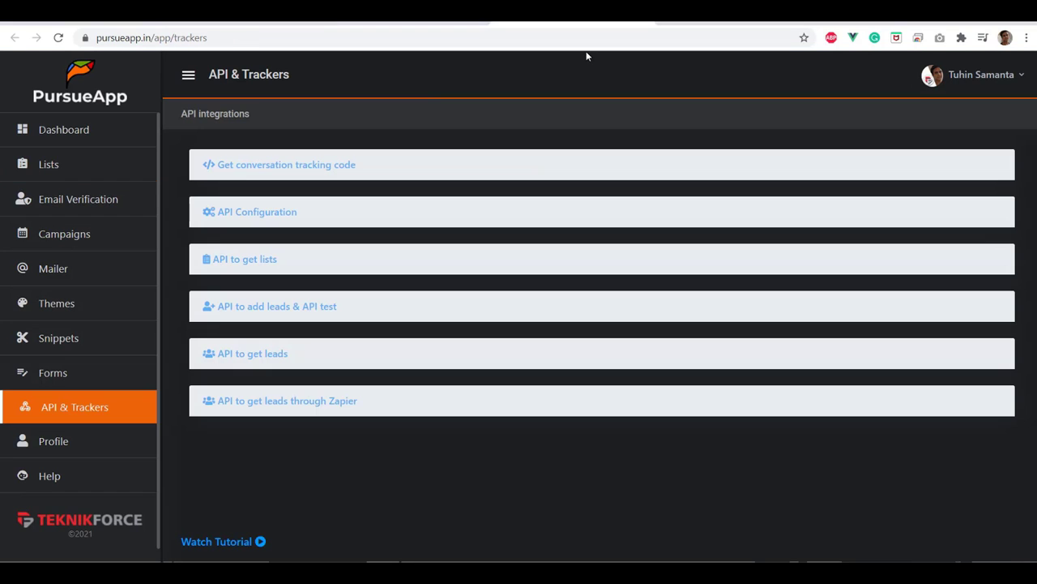
# Step: Check the entry for getting leads through Zapier on the API & Trackers page and return to My list
pyautogui.click(298, 405)
pyautogui.click(202, 10)
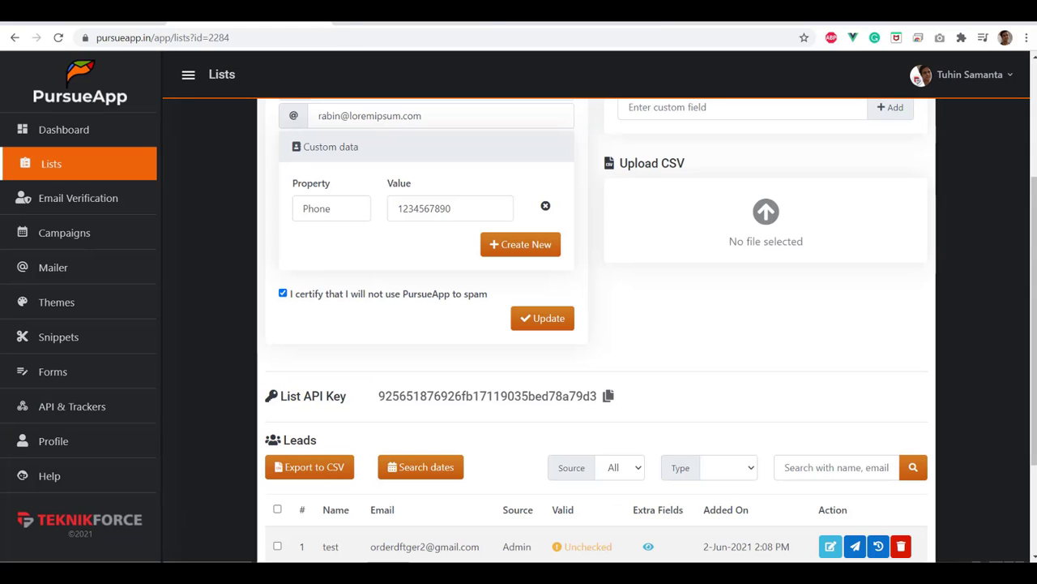
pyautogui.scroll(3, 627, 139)
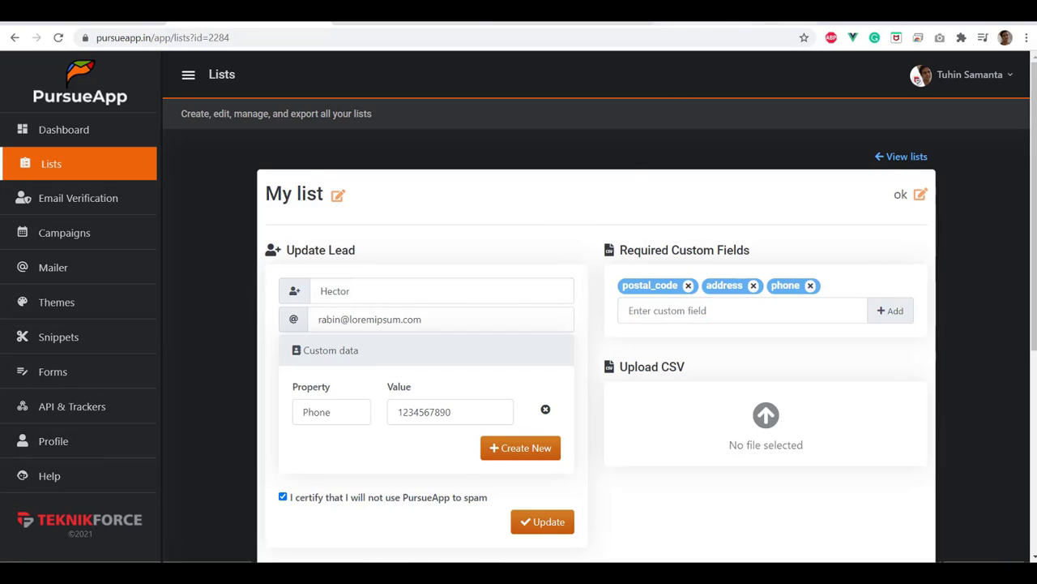
# Step: Switch to the Zapier zap editor and map Subscriber Name in the Add Subscriber action to the Gmail Subject
pyautogui.click(750, 11)
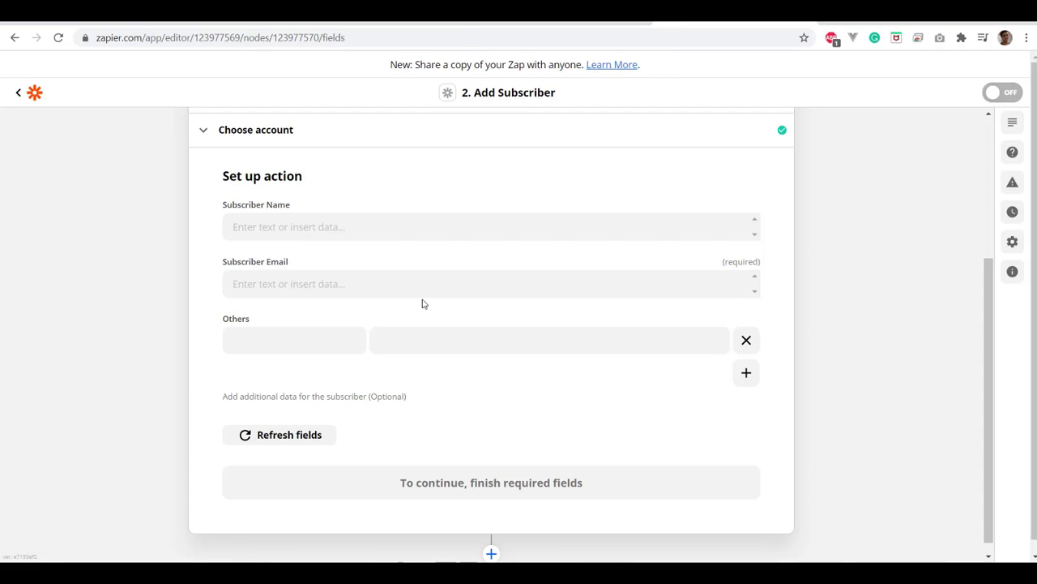
pyautogui.scroll(1, 467, 247)
pyautogui.scroll(-2, 465, 243)
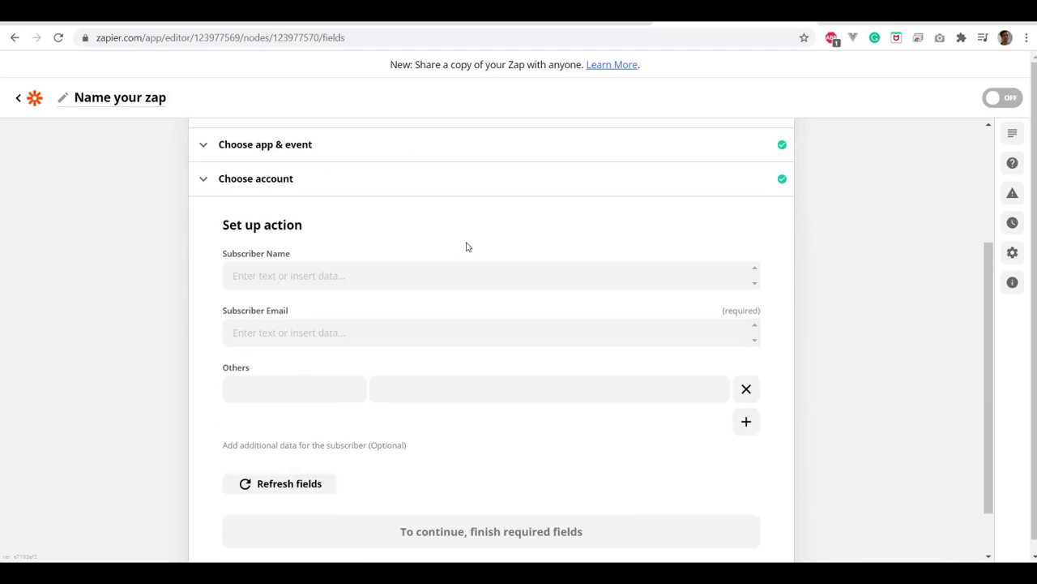
pyautogui.scroll(3, 430, 255)
pyautogui.scroll(-3, 430, 255)
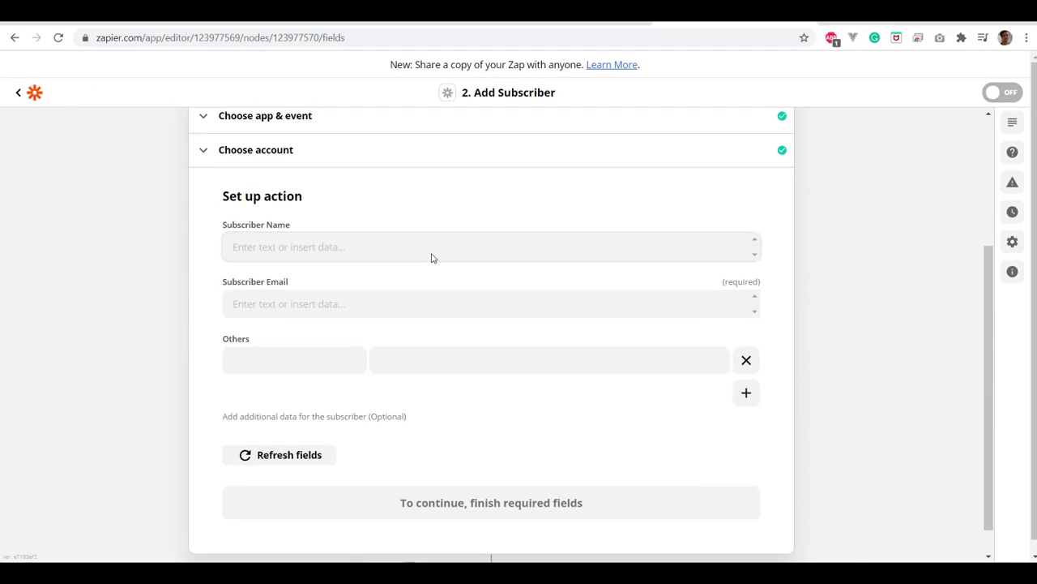
pyautogui.click(273, 241)
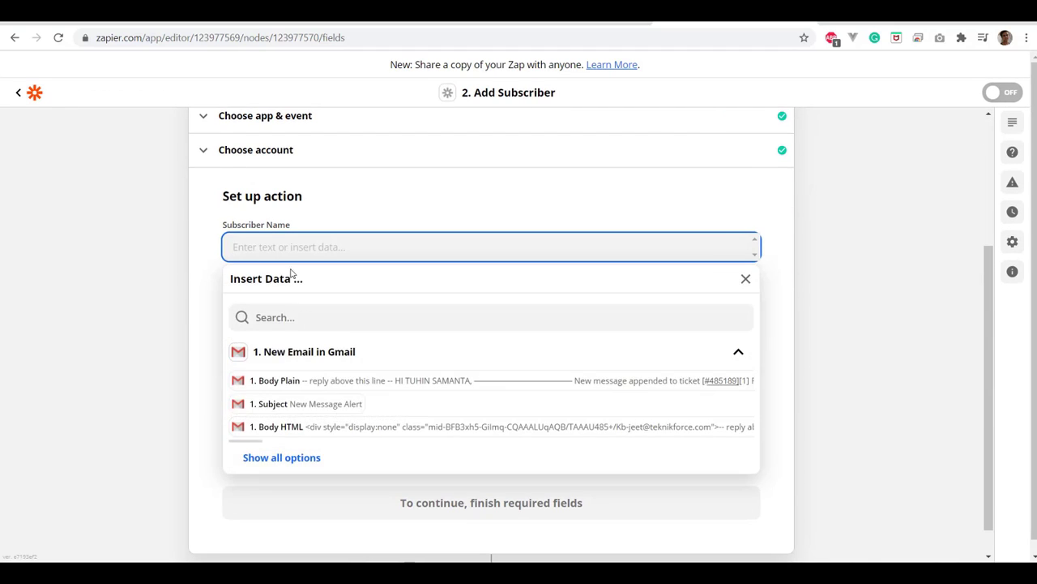
pyautogui.click(324, 357)
# Step: Map Subscriber Email to the Gmail From Email, removing the Body Plain value inserted by mistake
pyautogui.click(276, 258)
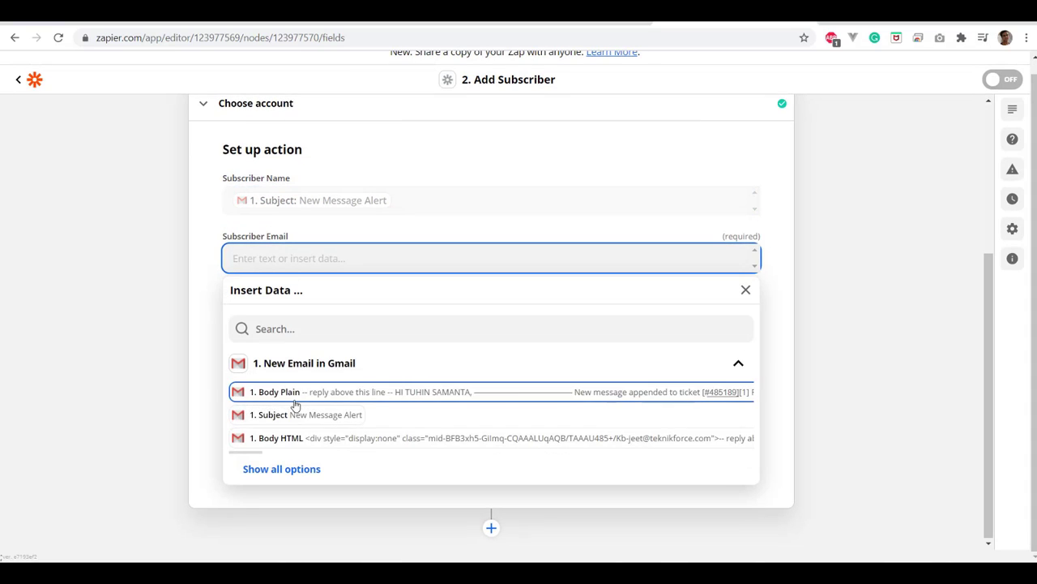
pyautogui.click(284, 393)
pyautogui.click(282, 470)
pyautogui.click(273, 533)
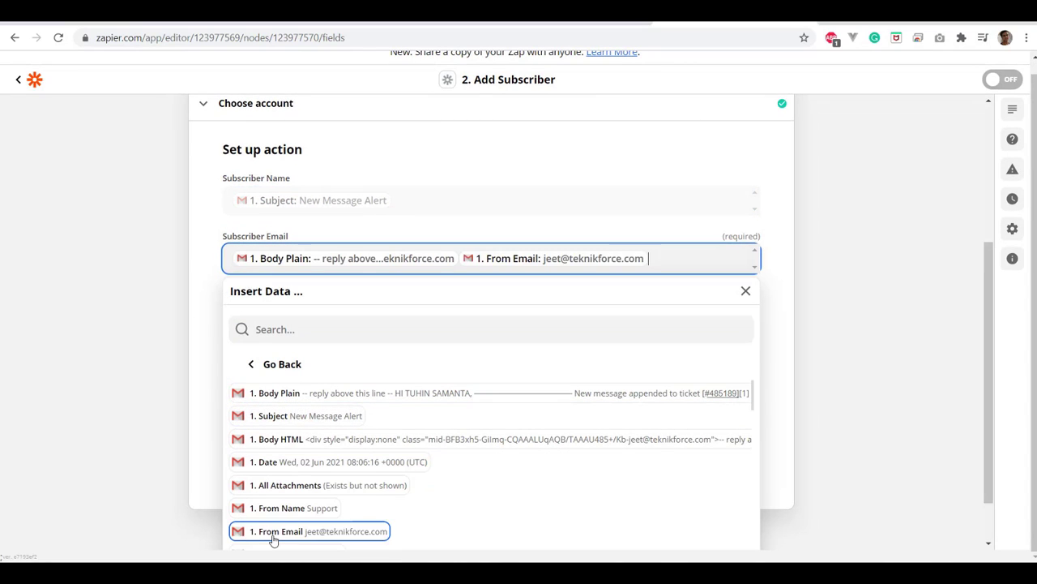
pyautogui.click(456, 259)
pyautogui.press('BackSpace')
pyautogui.click(209, 300)
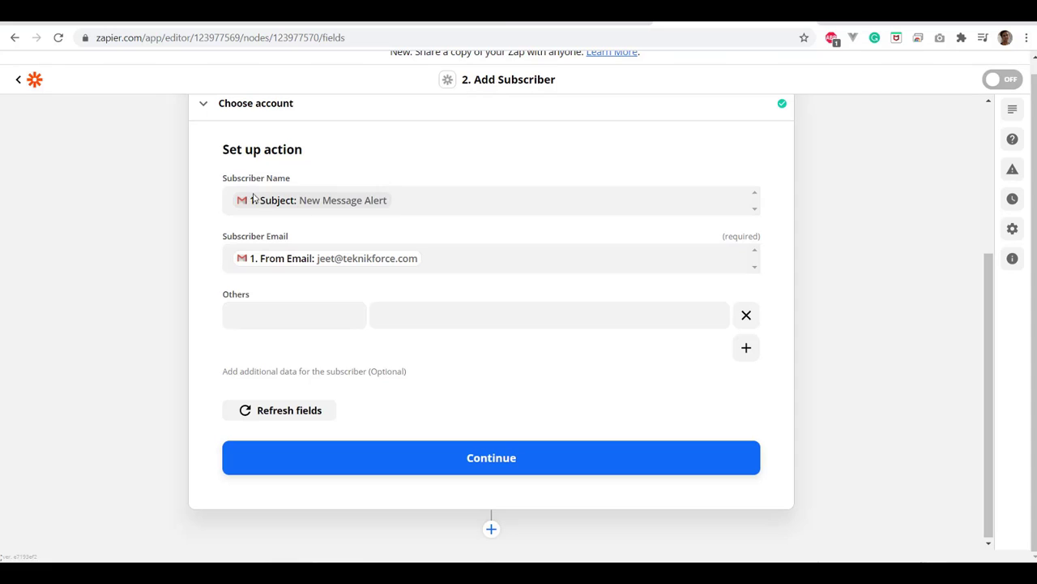
# Step: Add an extra data field Test mapped to the Gmail Subject, and test and review the Add Subscriber action
pyautogui.click(290, 321)
pyautogui.write('Test')
pyautogui.click(408, 315)
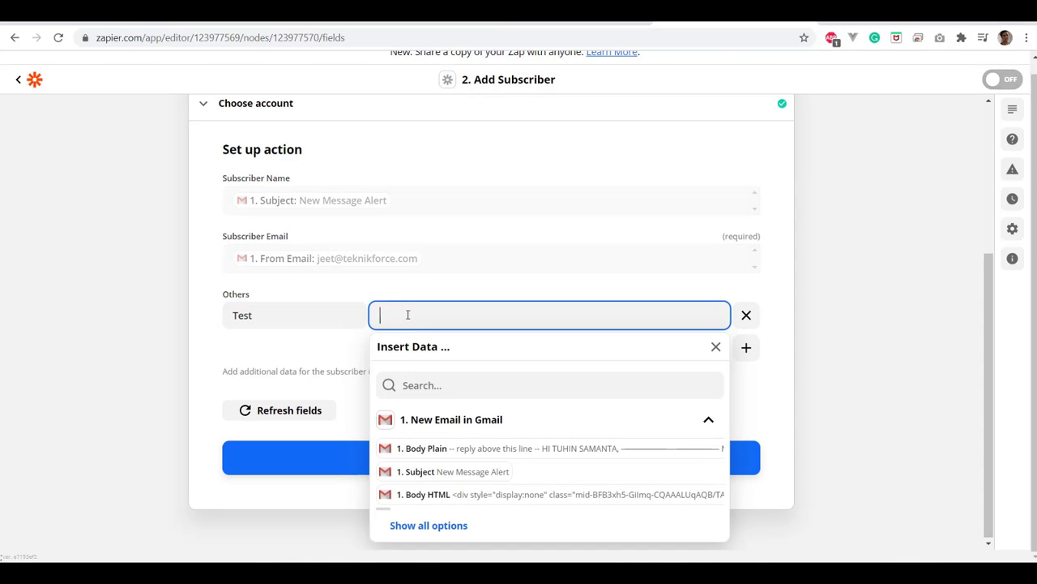
pyautogui.click(417, 467)
pyautogui.click(229, 341)
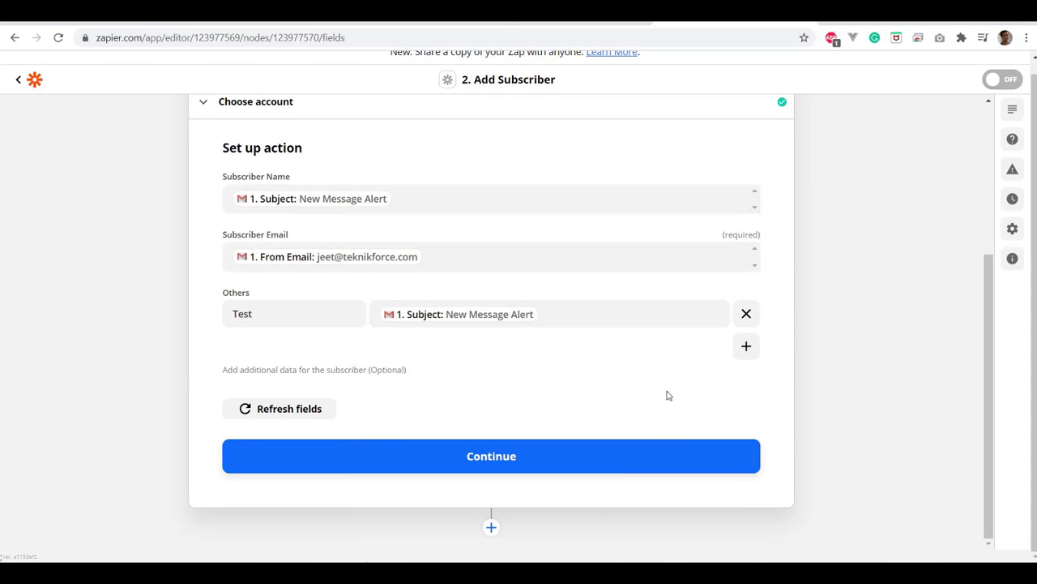
pyautogui.click(470, 458)
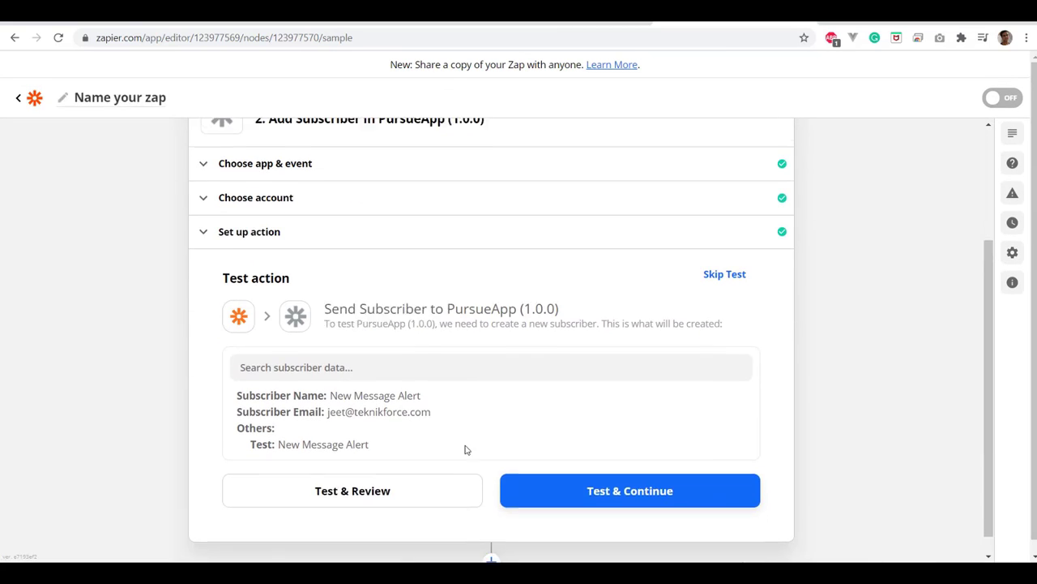
pyautogui.click(355, 474)
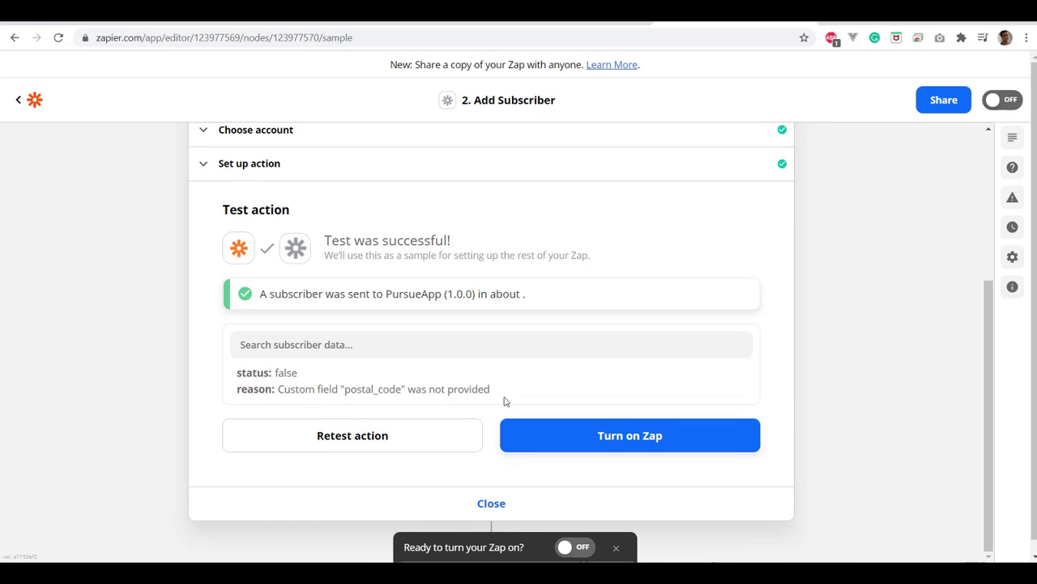
# Step: Check the required fields of My list, and add an extra data field named postal_code to the Add Subscriber action
pyautogui.click(235, 11)
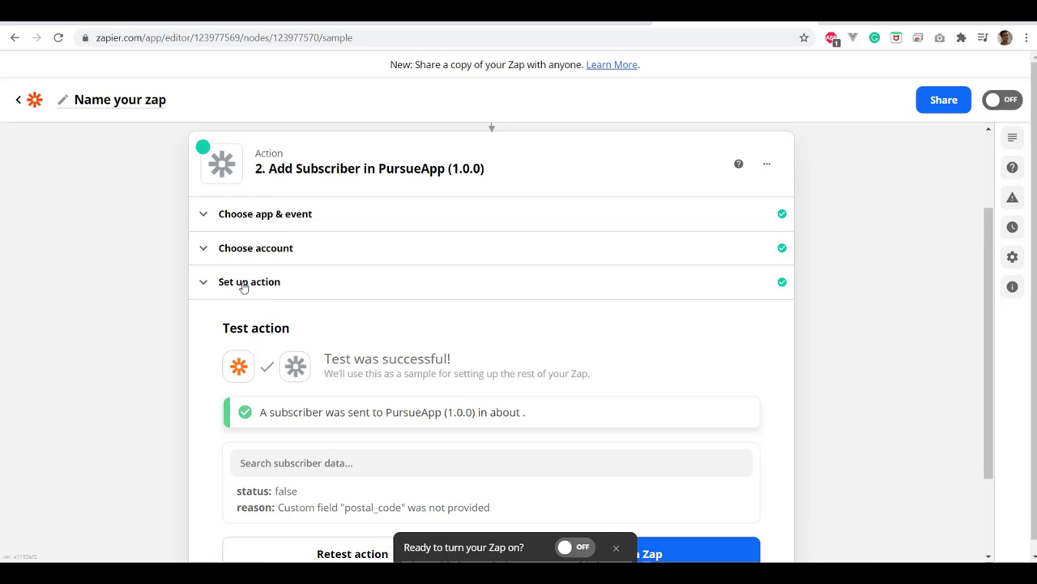
pyautogui.click(240, 285)
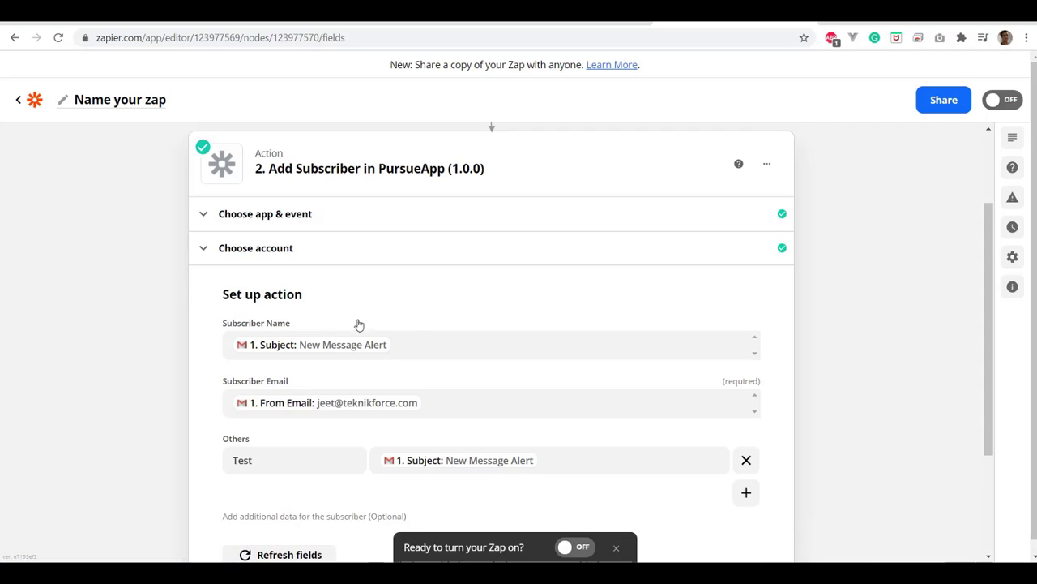
pyautogui.scroll(-2, 407, 332)
pyautogui.click(746, 345)
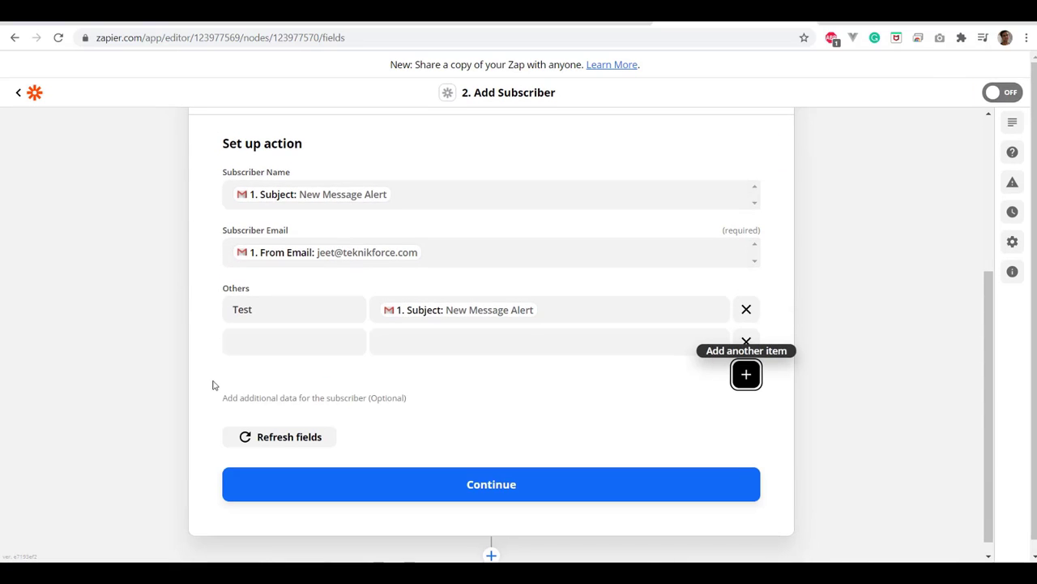
pyautogui.click(267, 341)
pyautogui.write('postal_code')
# Step: Add extra data fields address and phone, map address to the Gmail Raw History ID, fill in the phone number, and retest the Add Subscriber action
pyautogui.click(746, 375)
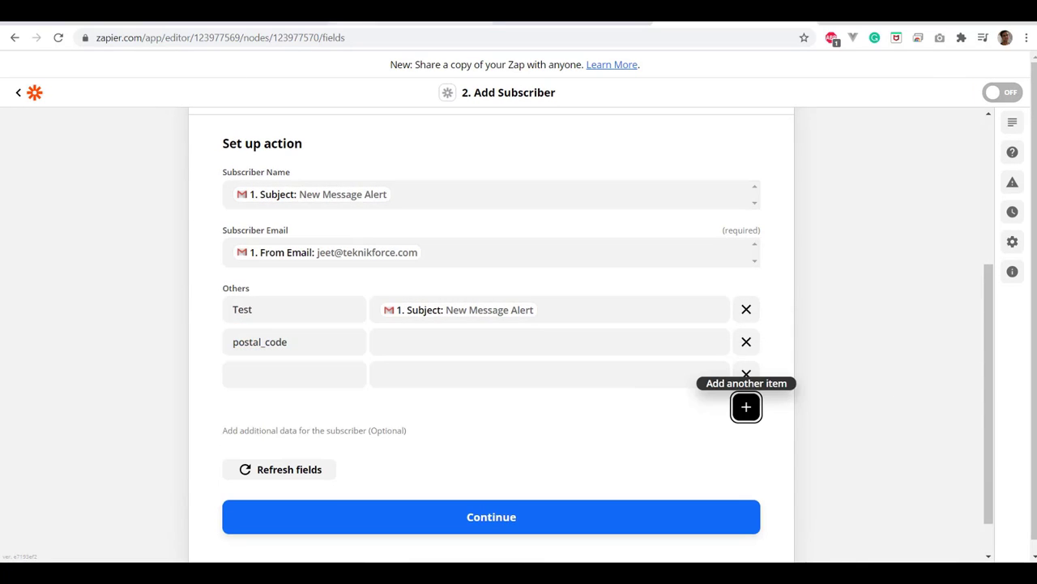
pyautogui.click(256, 376)
pyautogui.write('address')
pyautogui.click(746, 406)
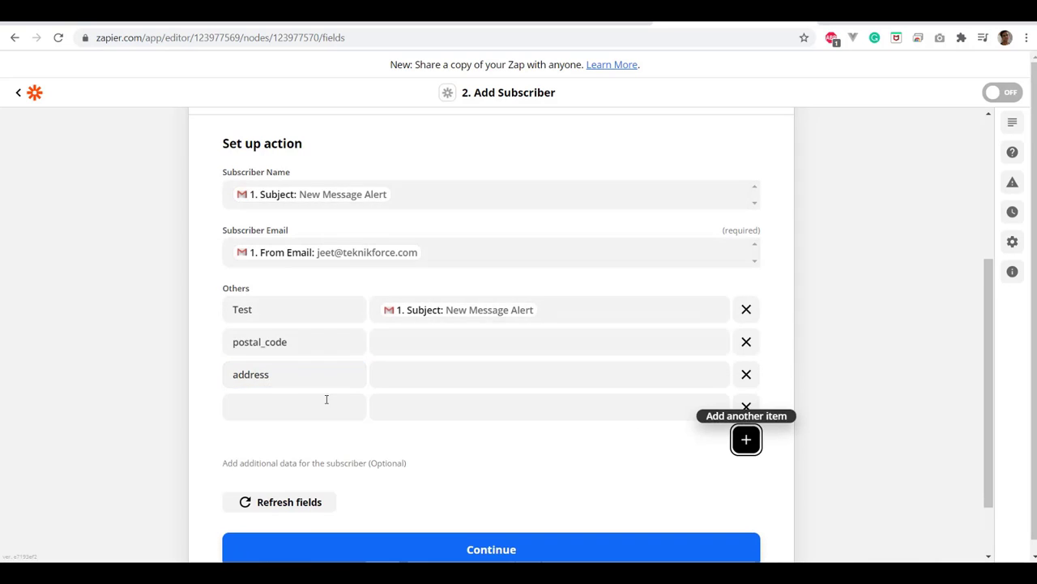
pyautogui.click(268, 406)
pyautogui.write('phone')
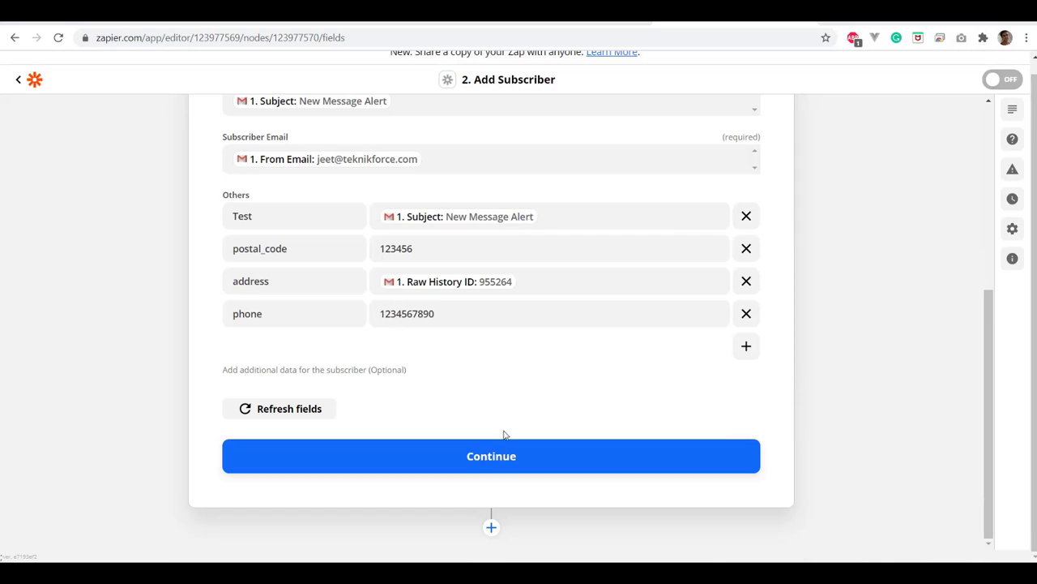
pyautogui.click(477, 462)
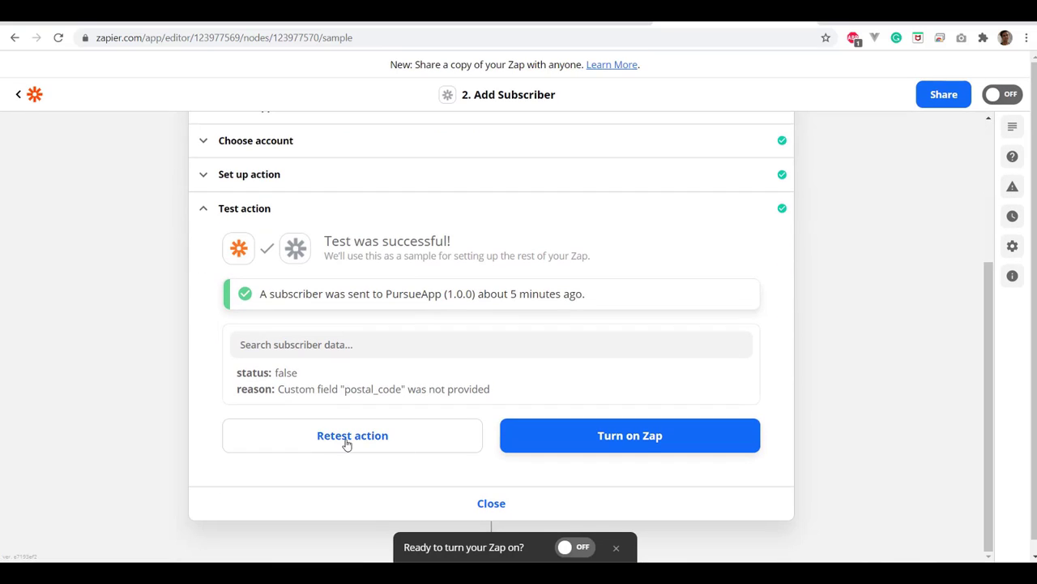
pyautogui.click(347, 442)
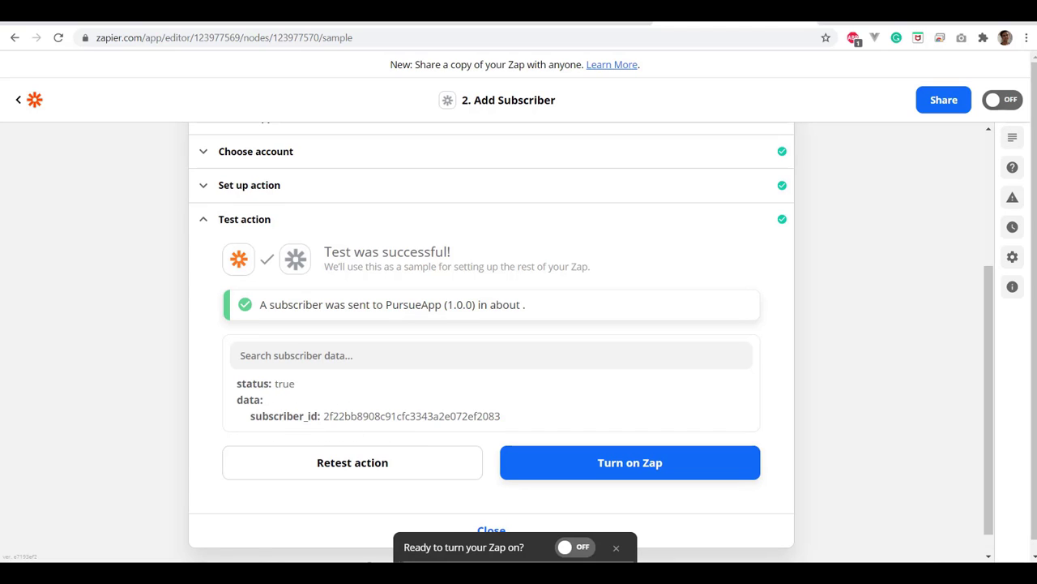
# Step: Switch to PursueApp and check the postal_code, address and phone extra fields of the Zapier lead in My list
pyautogui.hotkey('ctrl', 'Tab')
pyautogui.scroll(-3, 430, 474)
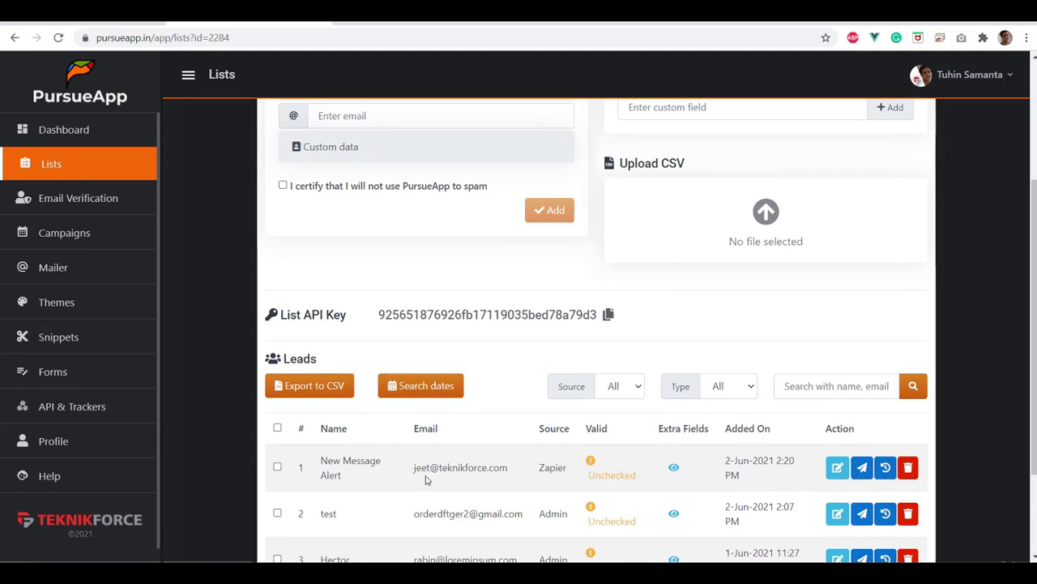
pyautogui.click(674, 467)
pyautogui.moveTo(419, 300); pyautogui.dragTo(470, 304)
pyautogui.moveTo(575, 302); pyautogui.dragTo(617, 305)
pyautogui.moveTo(689, 302); pyautogui.dragTo(718, 303)
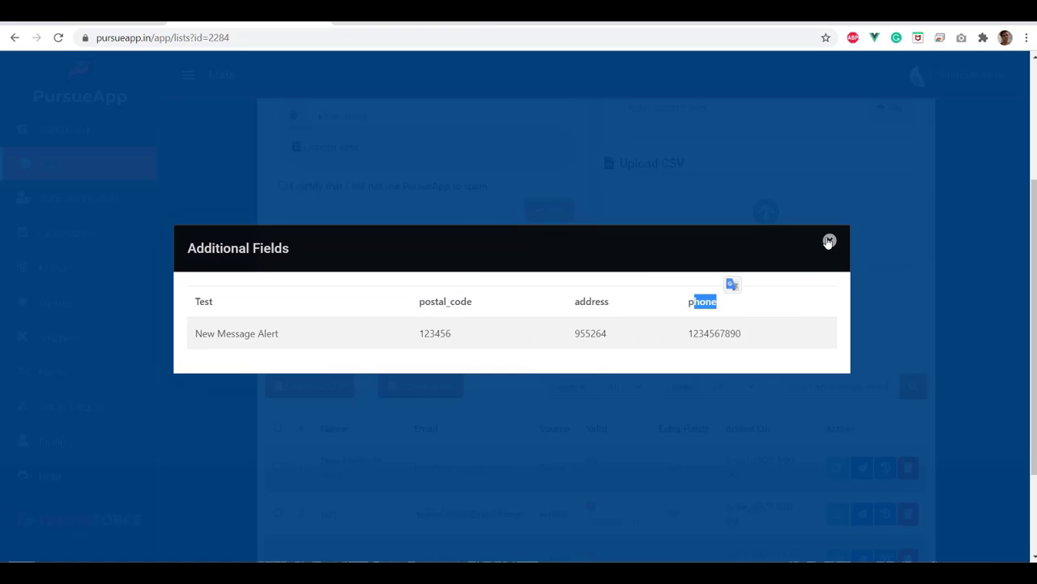
pyautogui.click(829, 240)
# Step: Compare the required custom fields of My list with the extra fields stored for the Zapier lead
pyautogui.scroll(2, 680, 187)
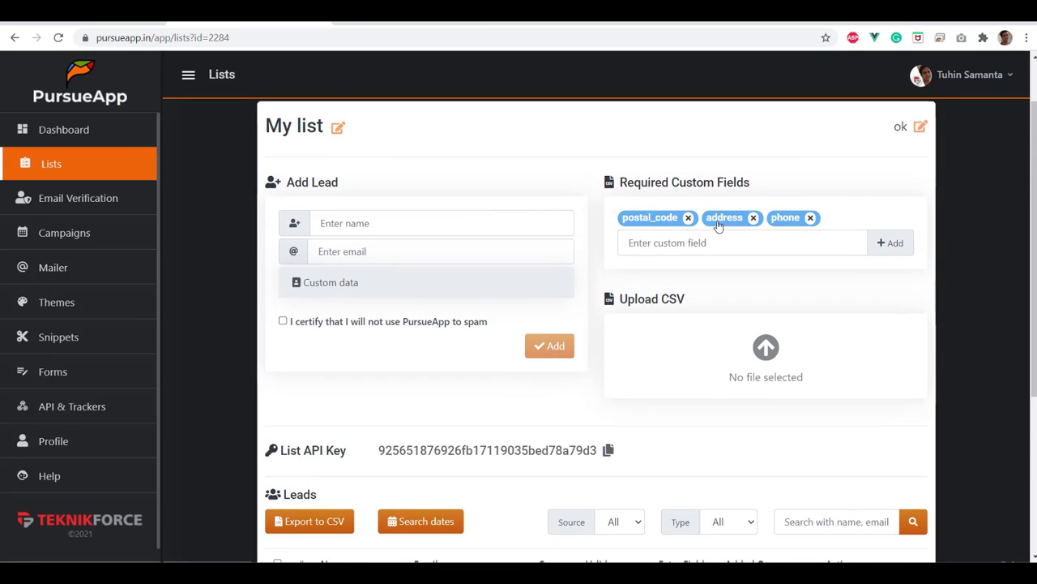
pyautogui.scroll(-1, 635, 419)
pyautogui.scroll(-2, 635, 419)
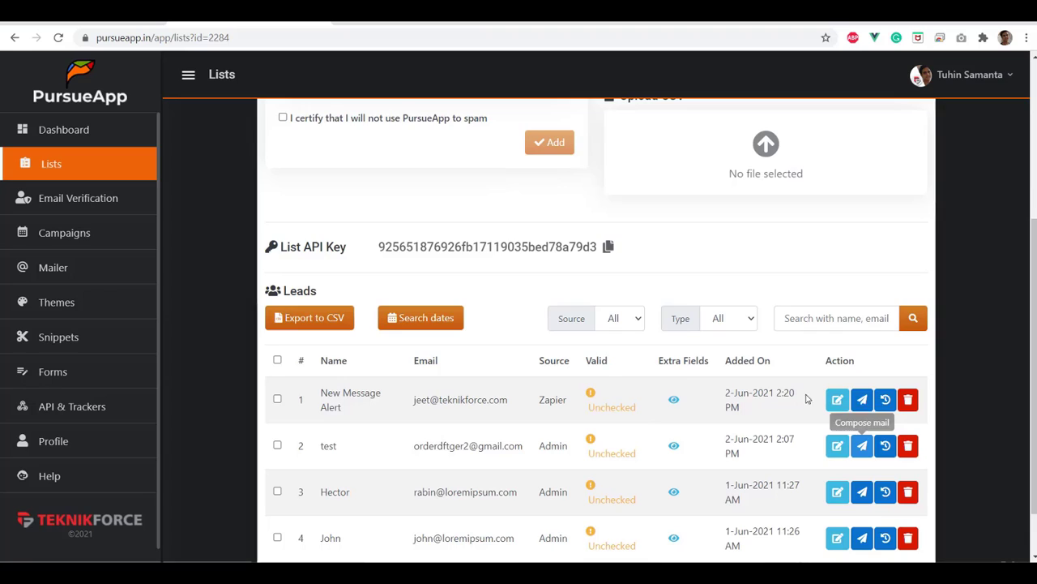
pyautogui.click(672, 396)
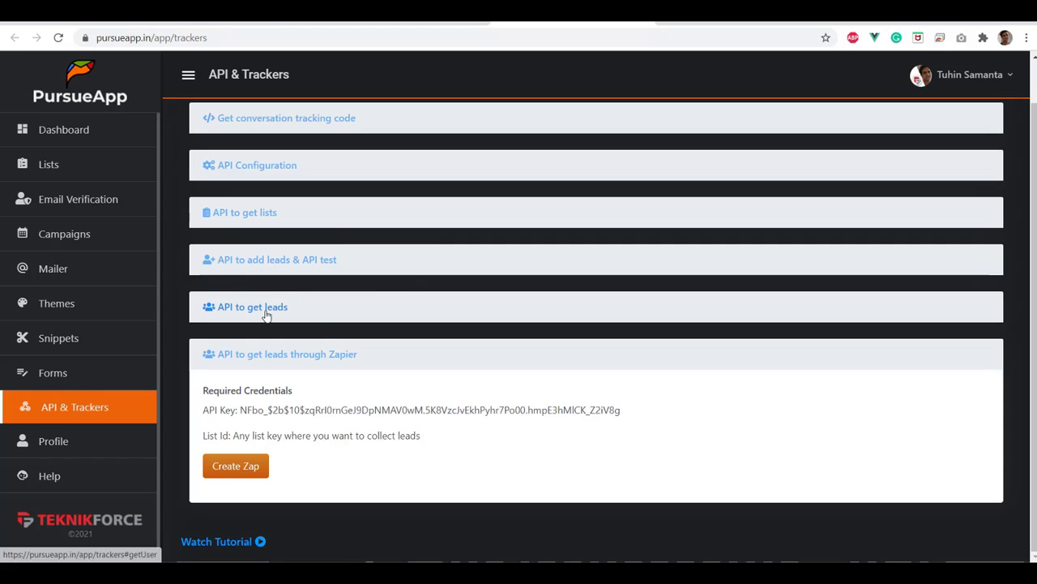
# Step: Read the POST parameters of the API to add leads on the API & Trackers page, including the custom data examples
pyautogui.click(268, 273)
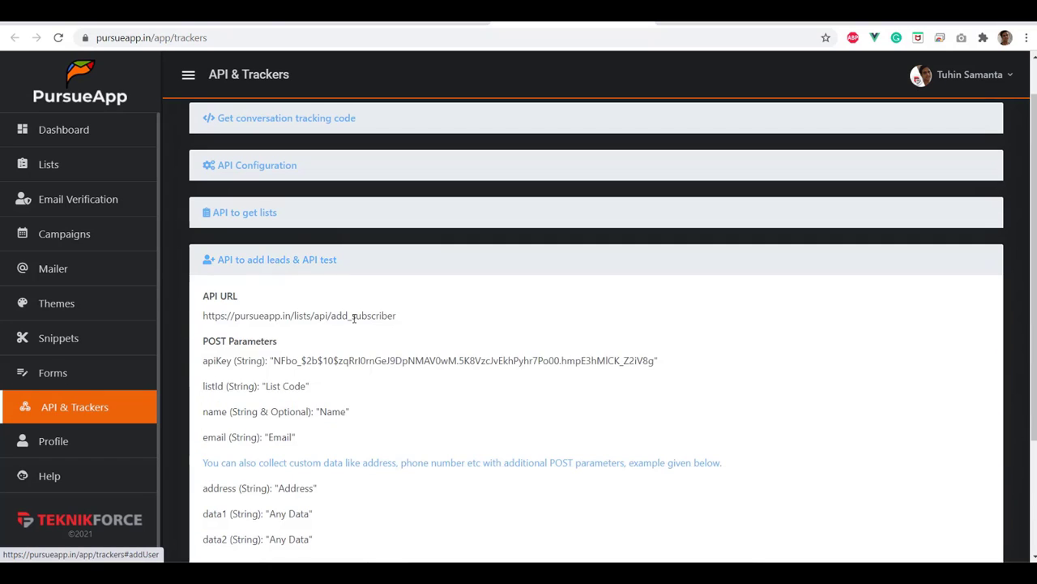
pyautogui.scroll(-1, 371, 224)
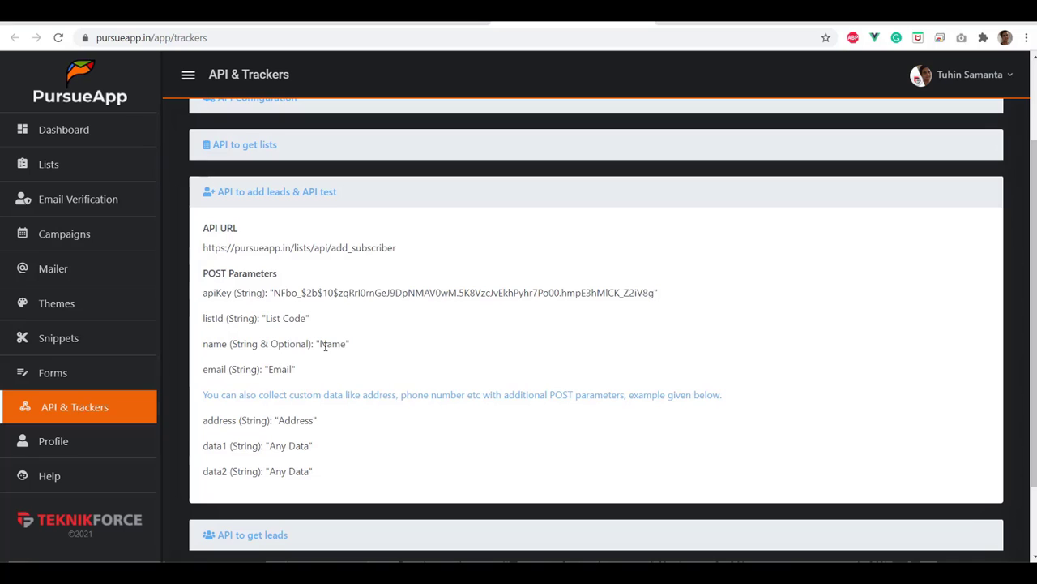
pyautogui.scroll(-1, 325, 393)
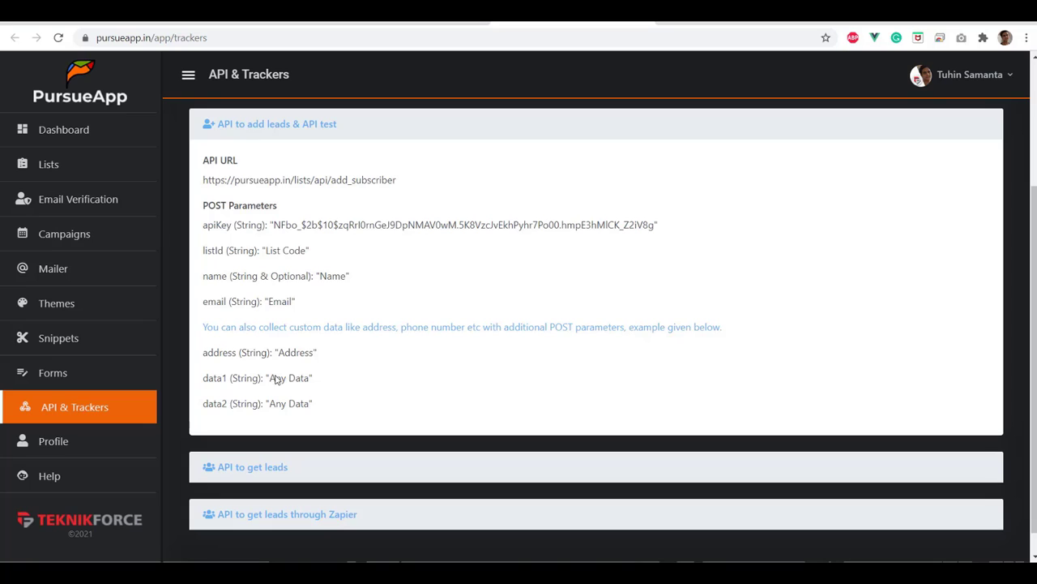
pyautogui.moveTo(204, 352); pyautogui.dragTo(319, 419)
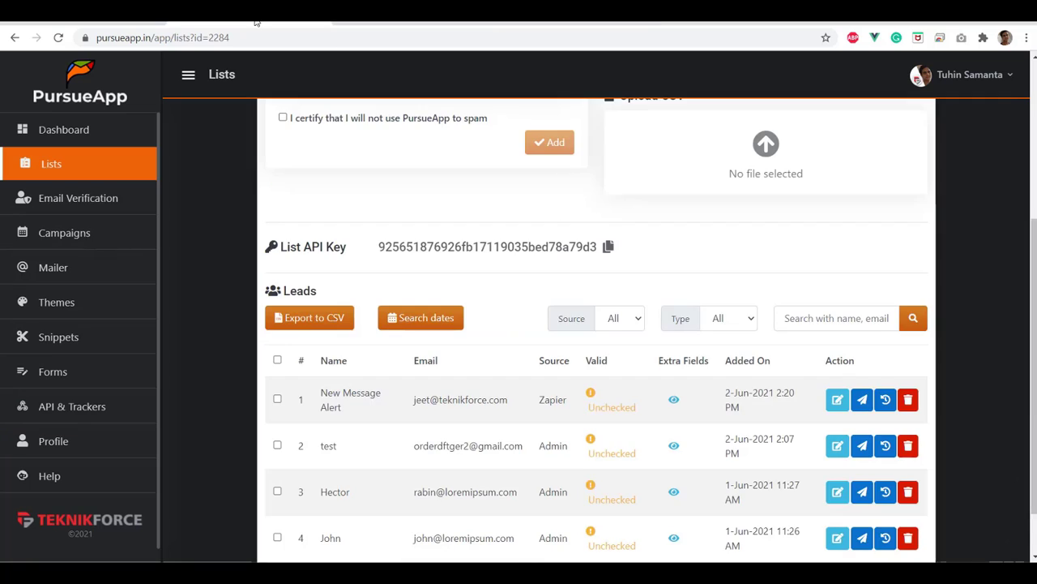
# Step: Return to My list and review its required custom fields, API key section and leads
pyautogui.scroll(3, 710, 237)
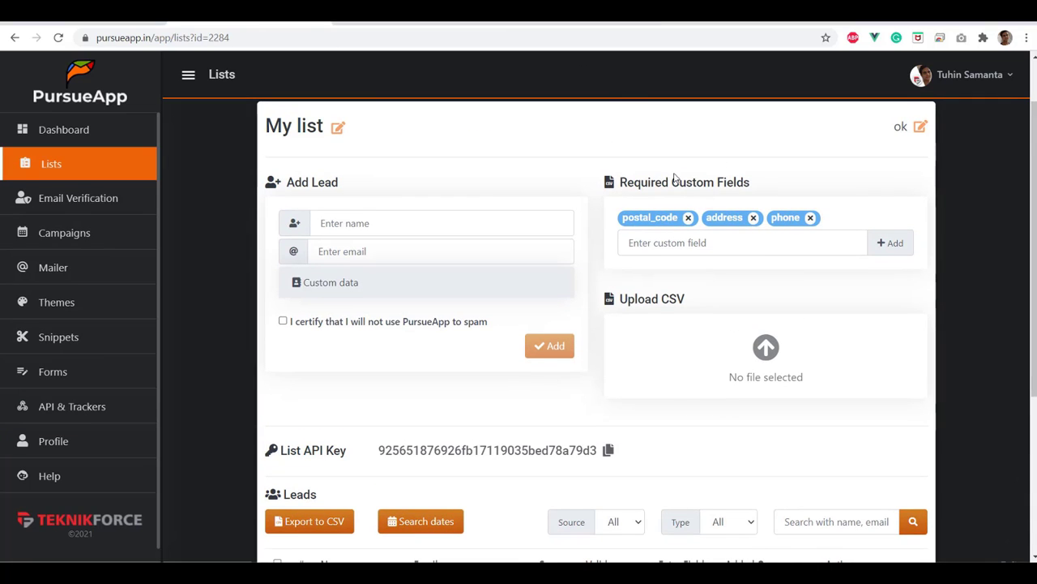
pyautogui.scroll(-1, 695, 307)
pyautogui.scroll(-1, 695, 307)
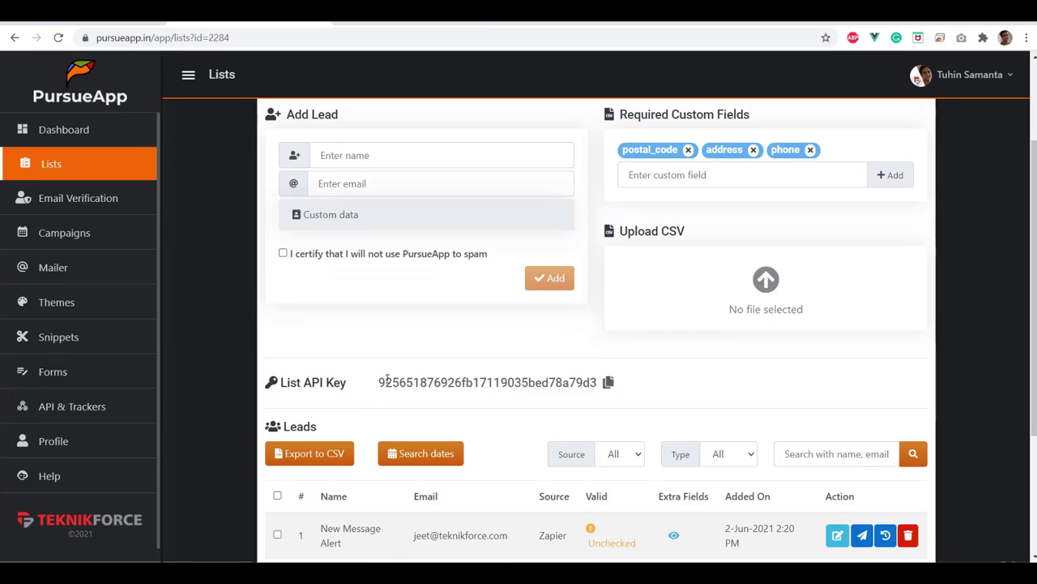
pyautogui.scroll(1, 551, 240)
pyautogui.scroll(-2, 416, 357)
pyautogui.scroll(3, 570, 239)
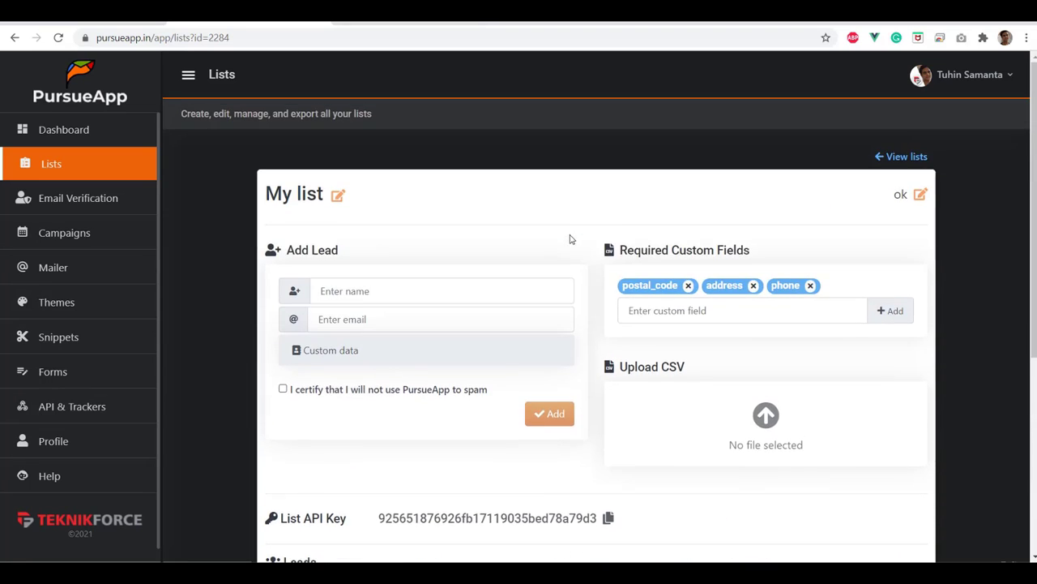
pyautogui.scroll(-1, 570, 239)
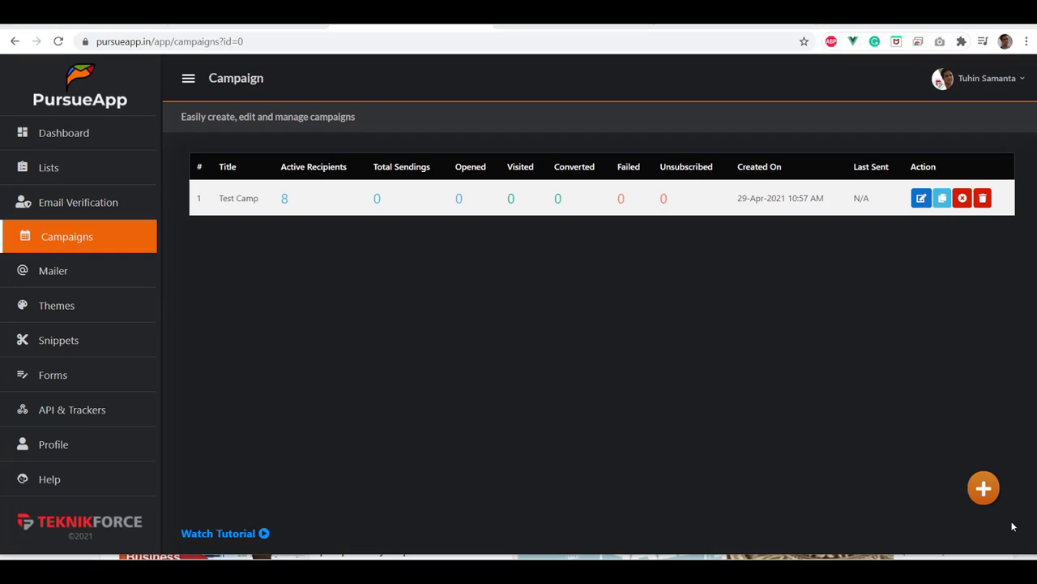
# Step: Open the configuration of the Test Camp campaign and show which lists are selected as recipients
pyautogui.click(920, 198)
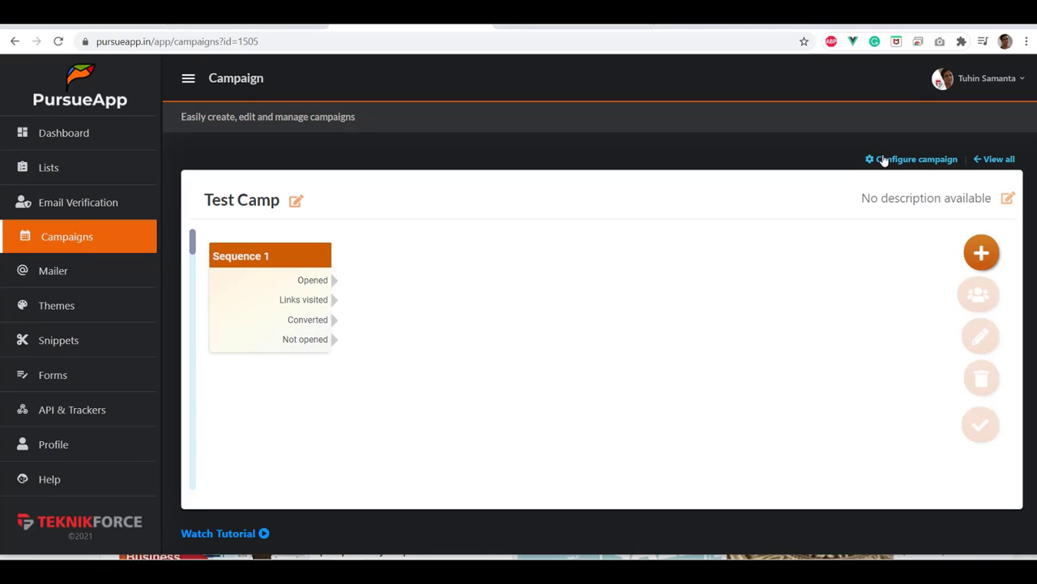
pyautogui.click(886, 160)
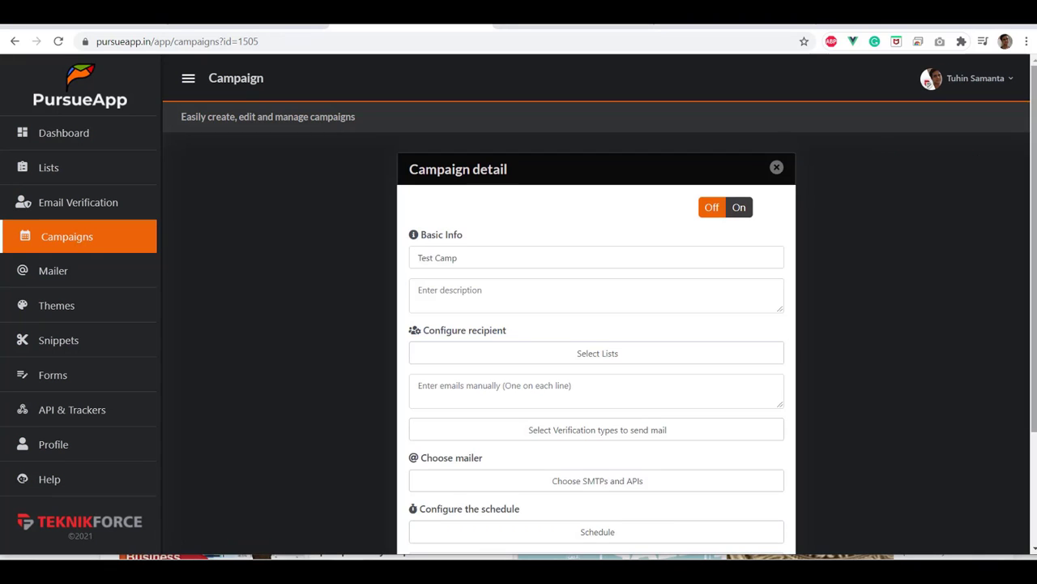
pyautogui.scroll(-1, 766, 240)
pyautogui.scroll(-1, 656, 278)
pyautogui.click(604, 216)
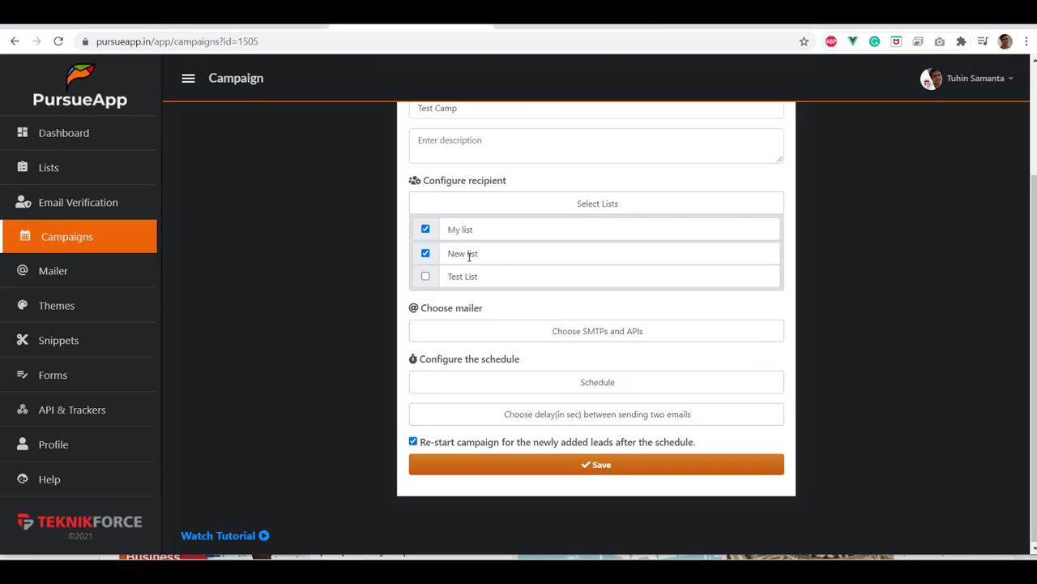
# Step: Compare the required custom fields of My list with those of New list
pyautogui.click(533, 26)
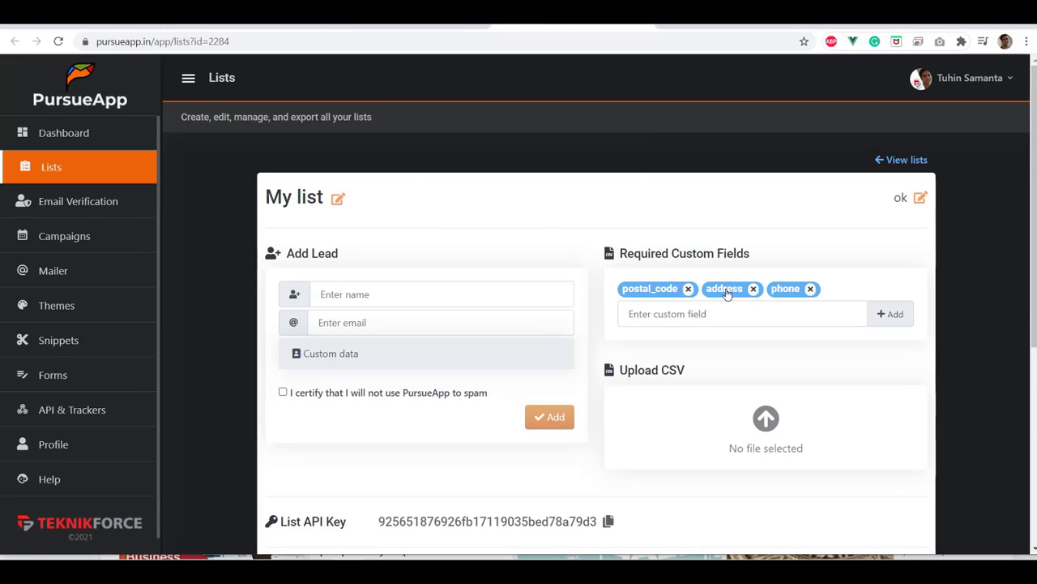
pyautogui.click(695, 26)
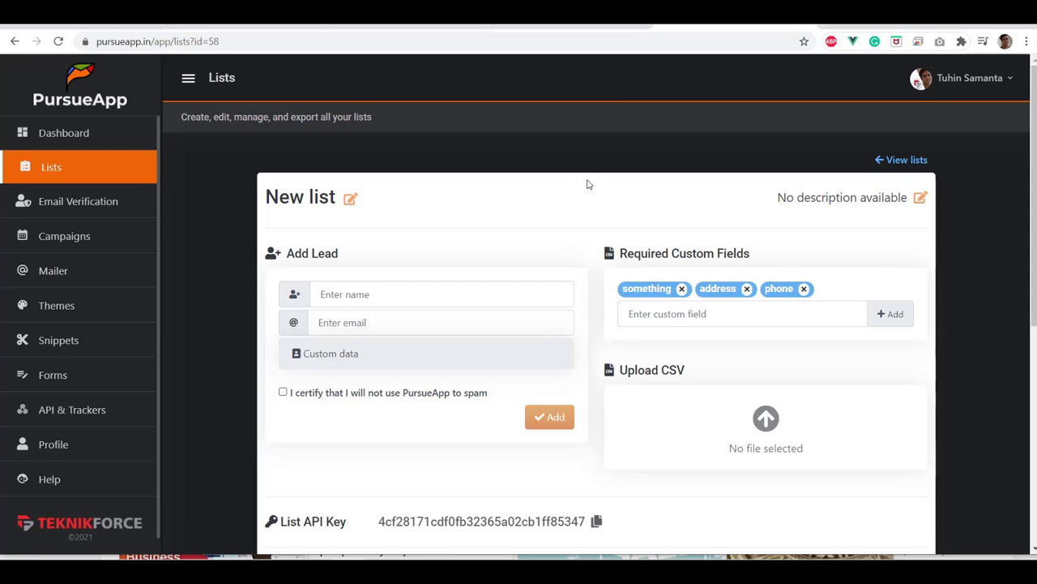
pyautogui.click(573, 27)
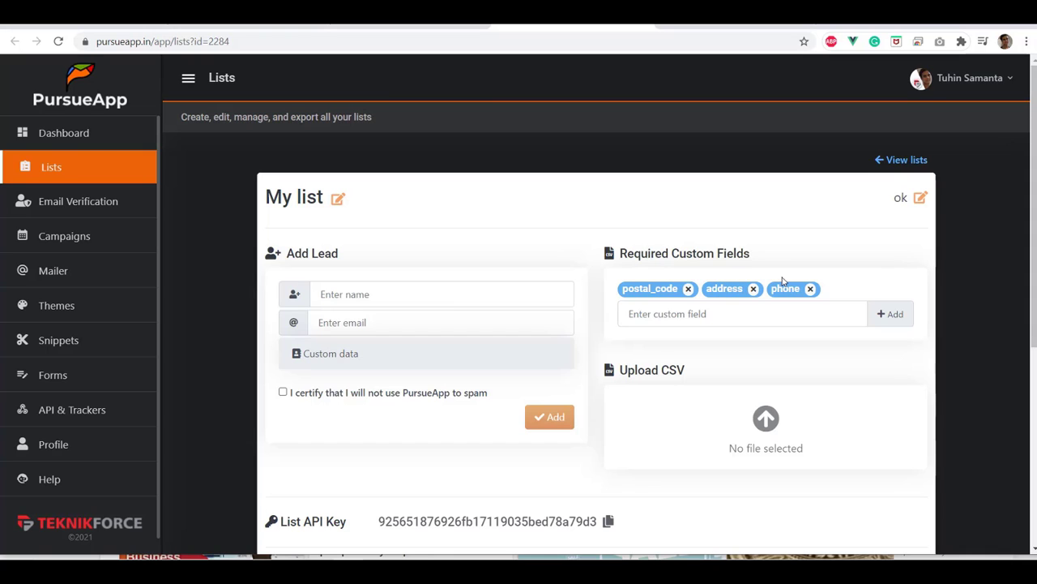
# Step: Return to the Test Camp campaign details and save them with My list and New list as recipients
pyautogui.click(400, 22)
pyautogui.scroll(2, 997, 366)
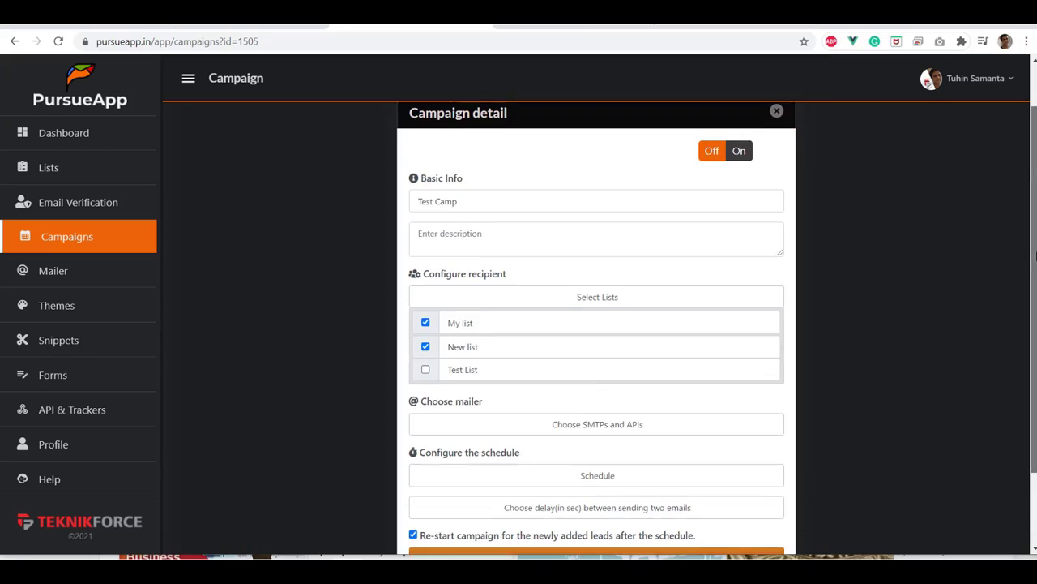
pyautogui.scroll(-3, 899, 202)
pyautogui.click(611, 473)
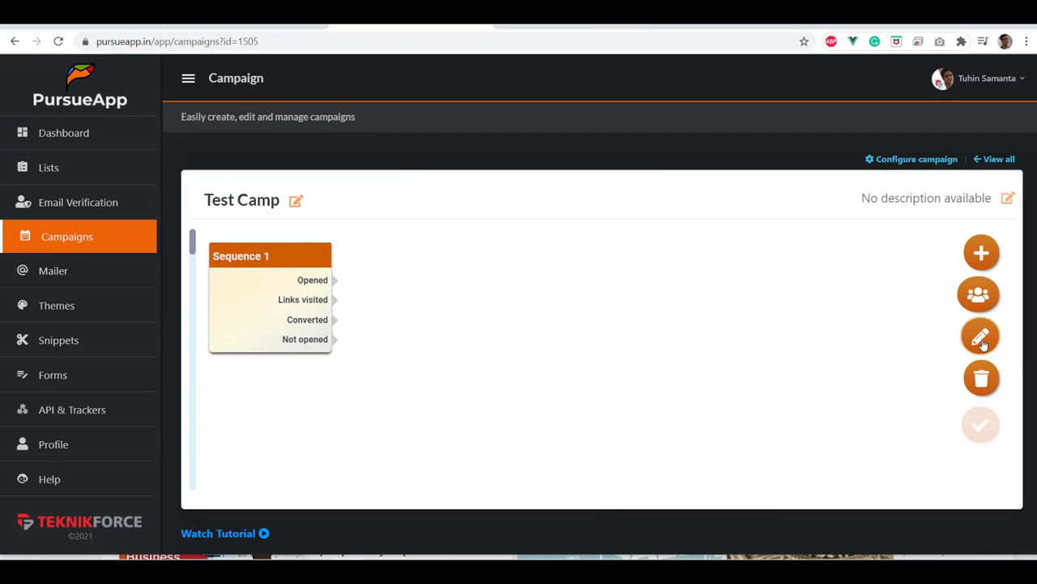
# Step: Open the email content setup of Sequence 1 and insert the {{address}} custom field into the email content, cutting and pasting it back once
pyautogui.click(982, 341)
pyautogui.click(632, 208)
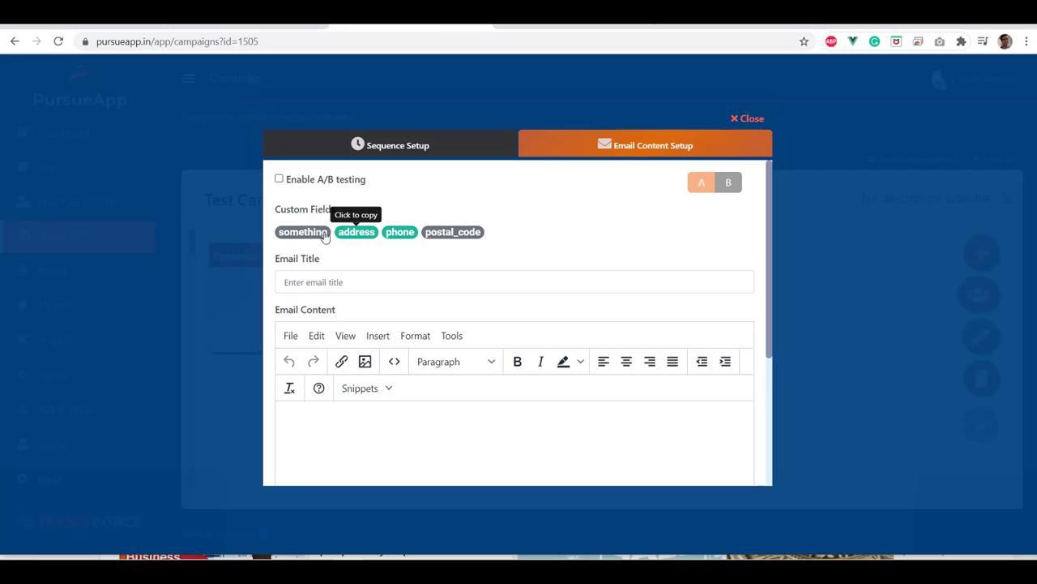
pyautogui.click(306, 437)
pyautogui.write('{{address}}')
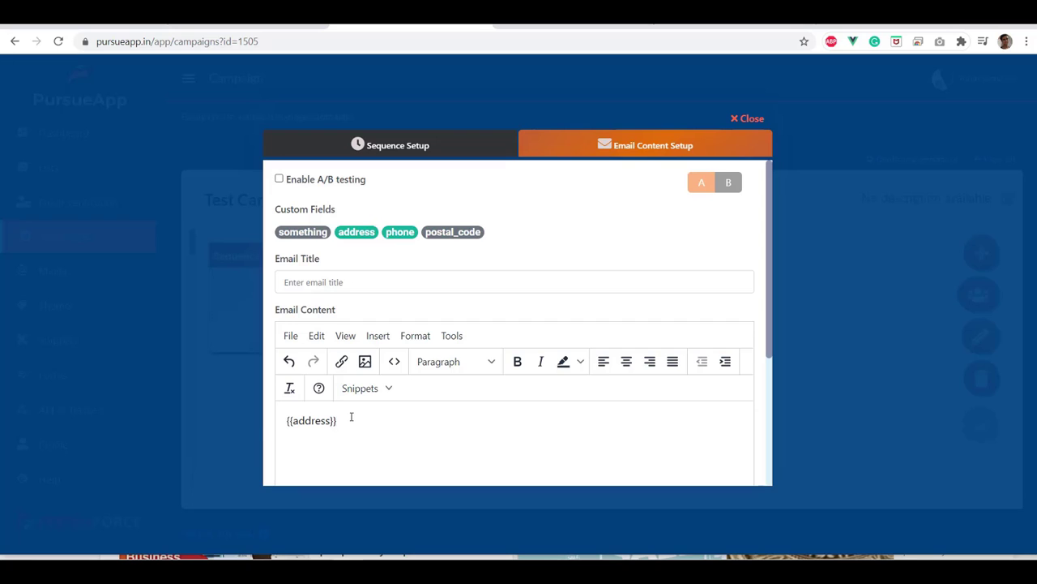
pyautogui.moveTo(351, 417); pyautogui.dragTo(273, 425)
pyautogui.hotkey('ctrl', 'x')
pyautogui.hotkey('ctrl', 'v')
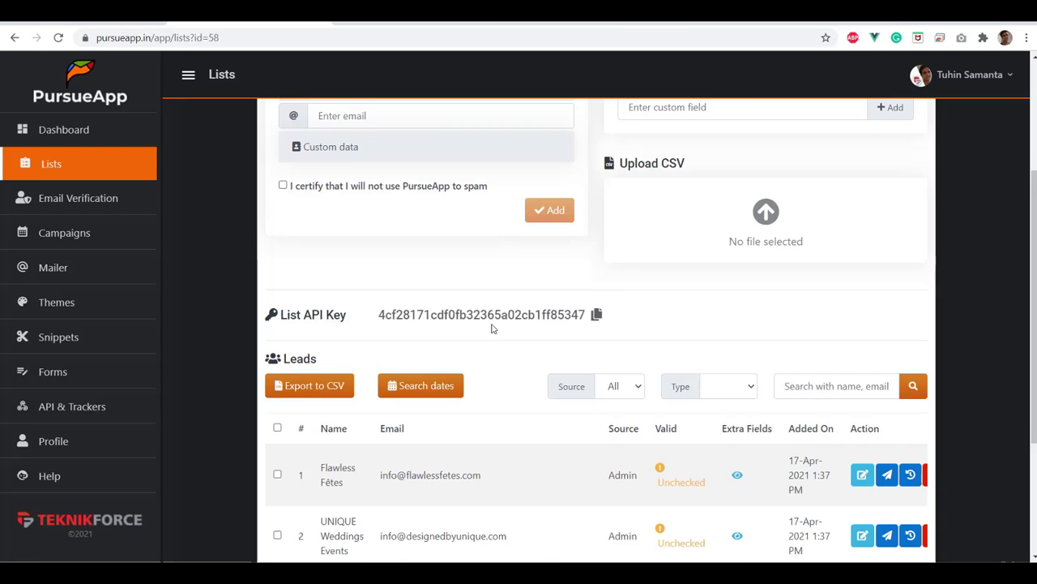
# Step: Switch to New list and review its required custom fields
pyautogui.scroll(3, 491, 327)
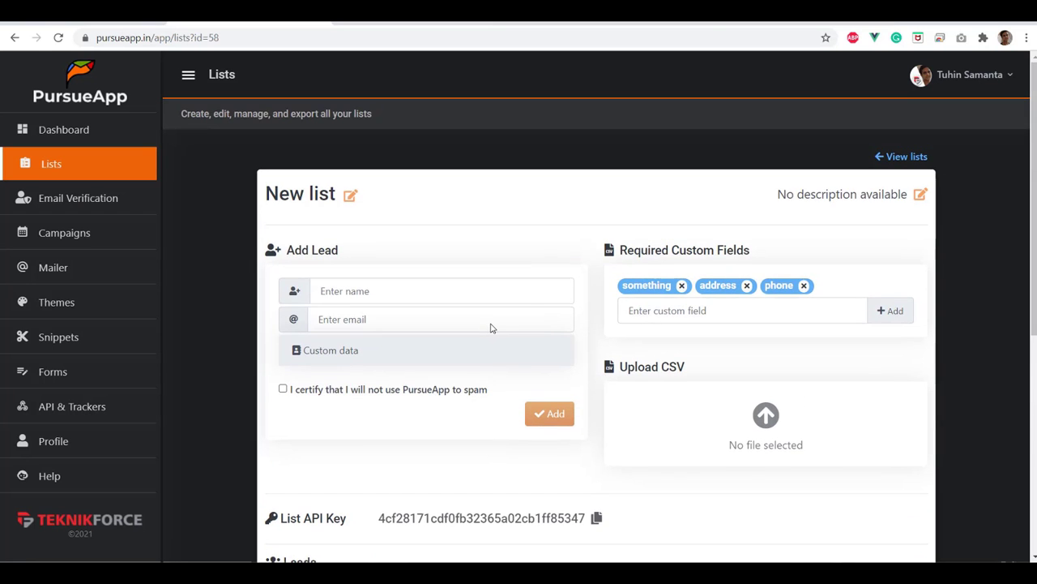